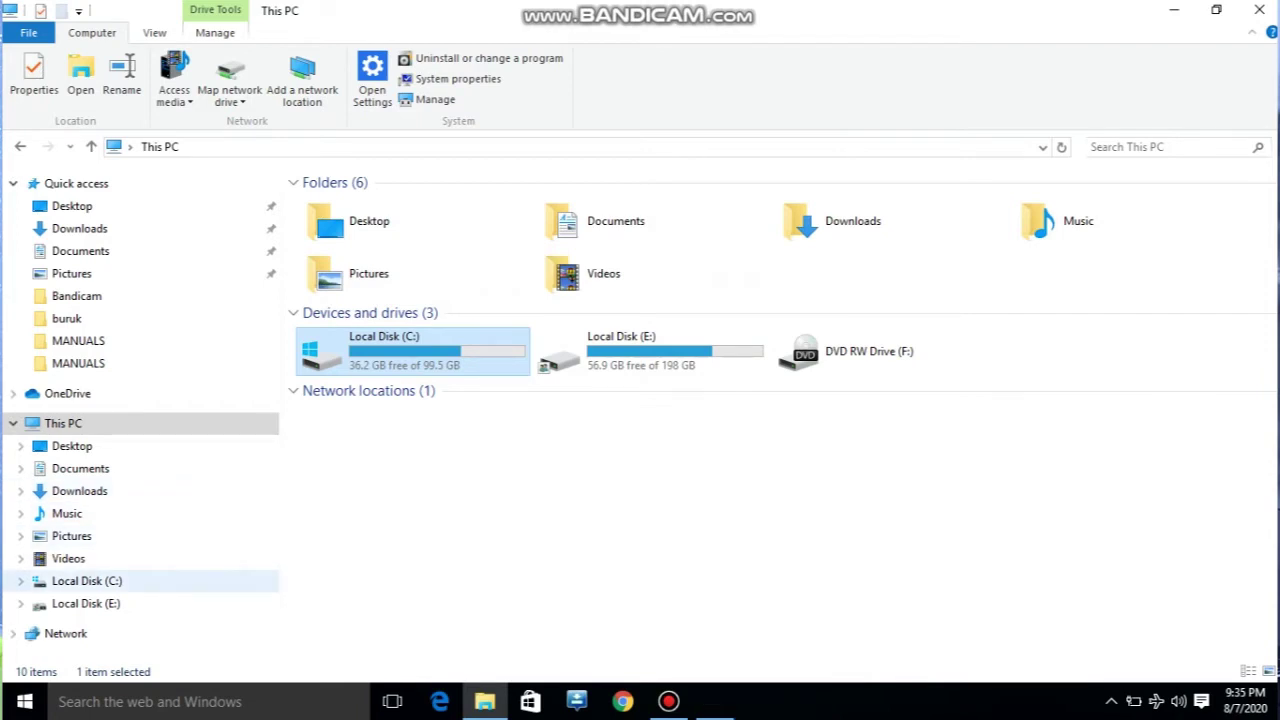
Open the current account's temporary files folder by running the command %temp%.
{"action": "key", "text": "super+r"}
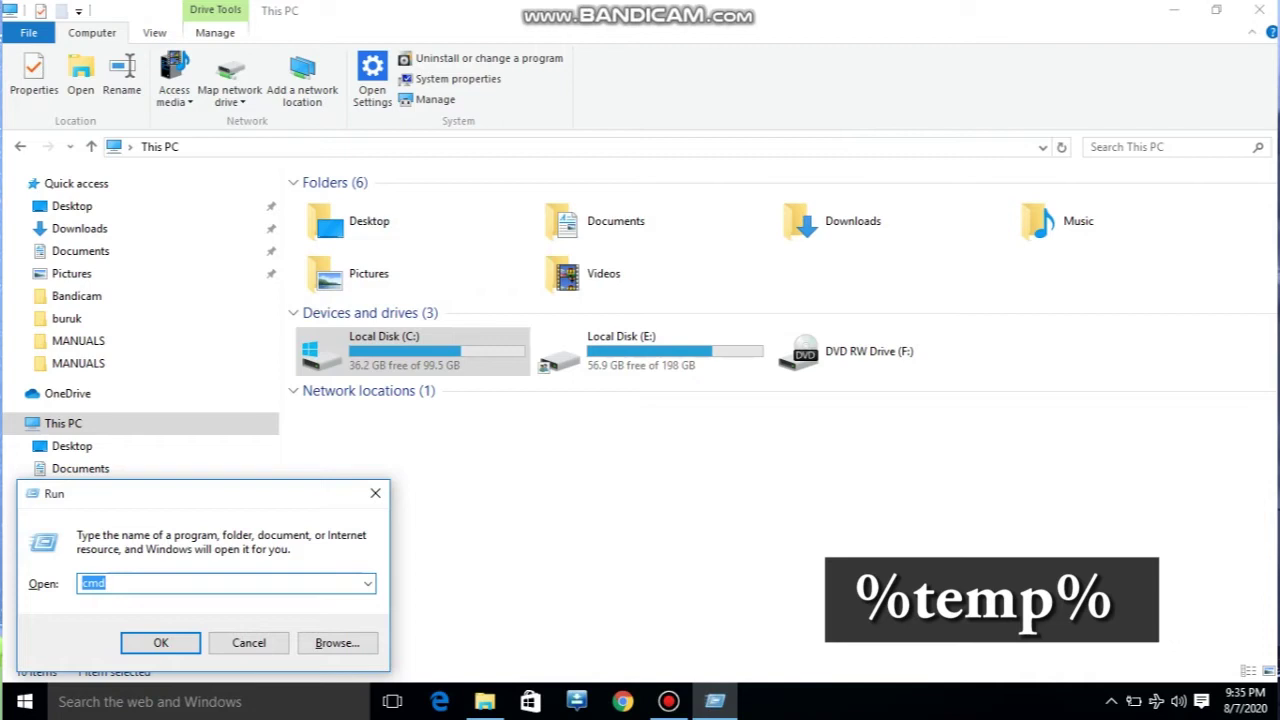
{"action": "key", "text": "BackSpace"}
{"action": "type", "text": "%"}
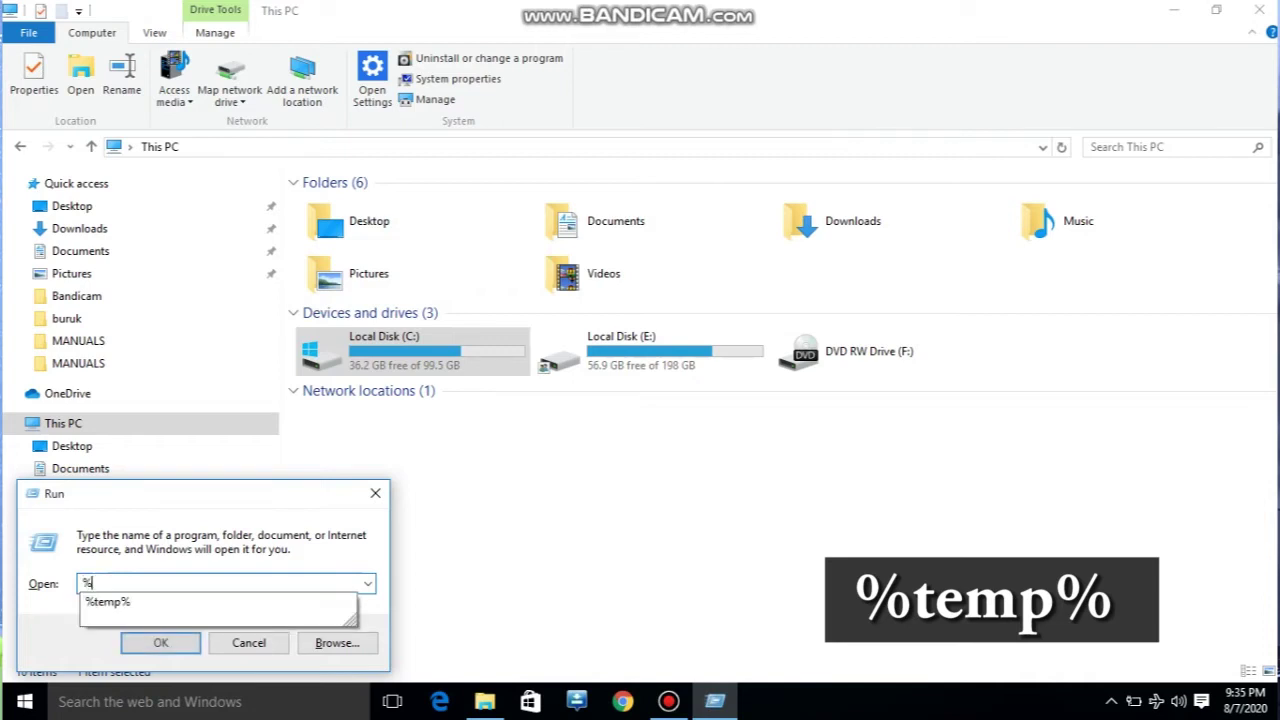
{"action": "type", "text": "temp%"}
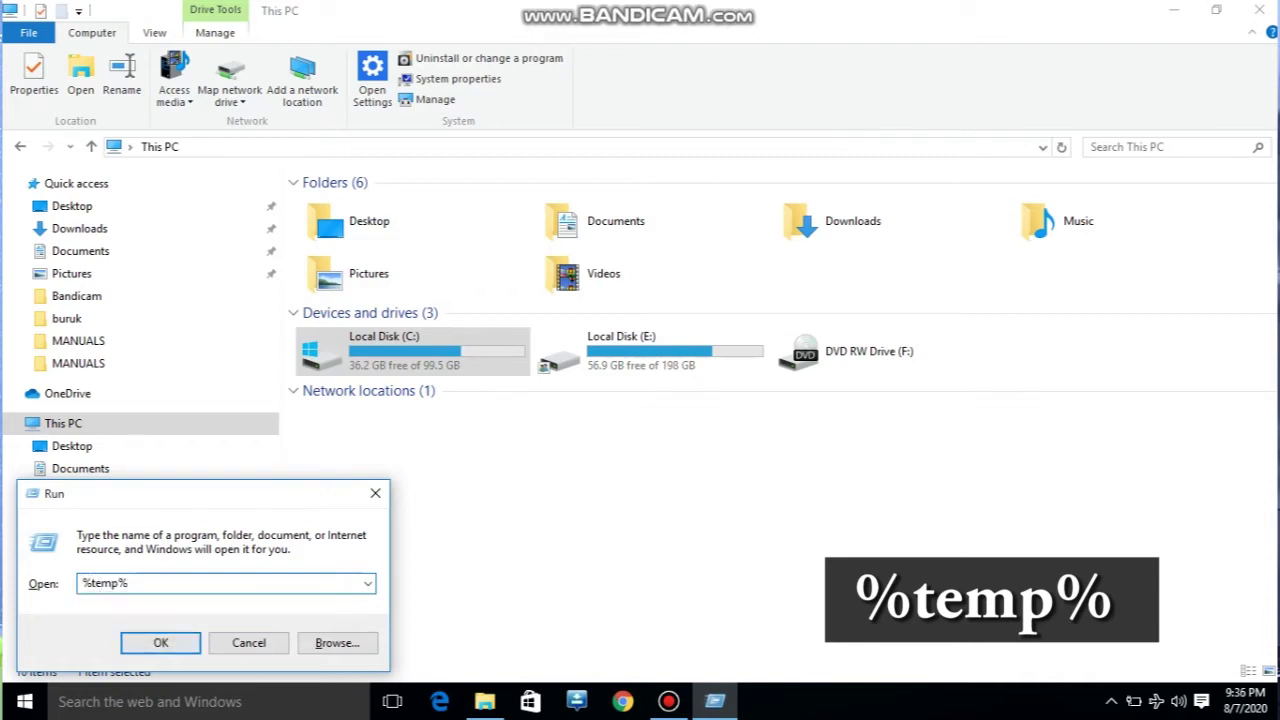
{"action": "key", "text": "Return"}
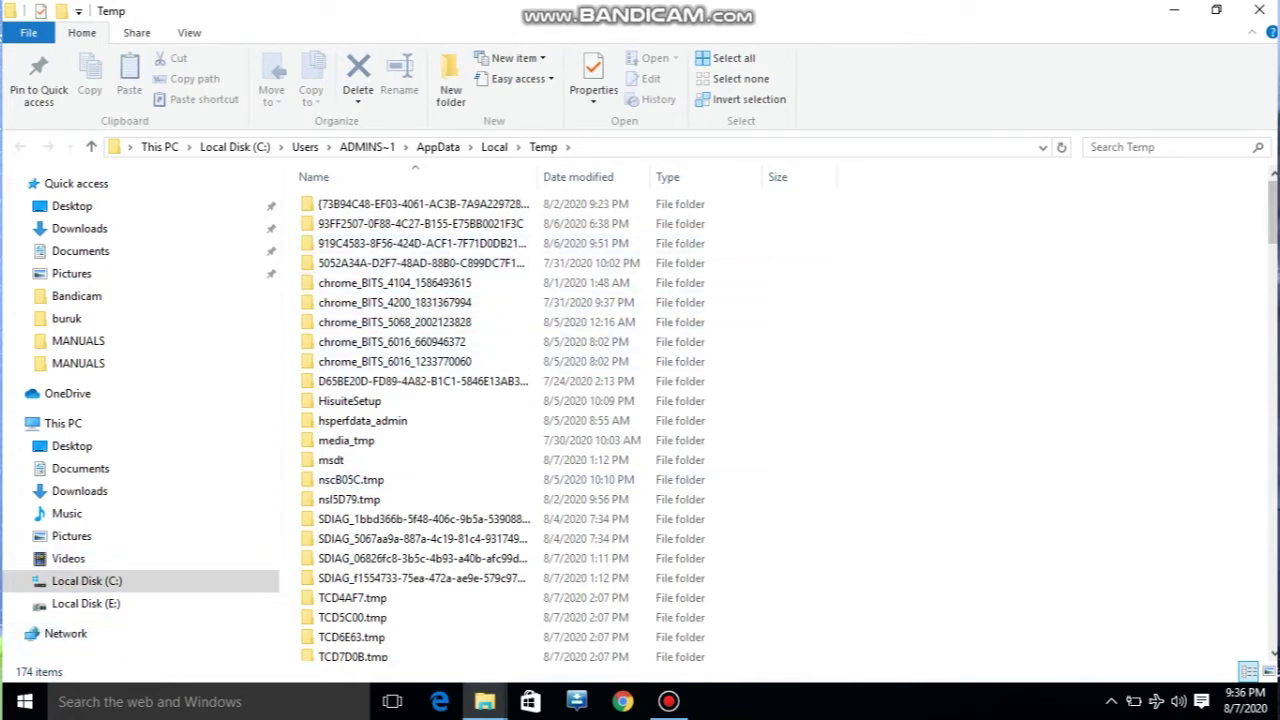
Look through the files and folders stored in the account's local Temp folder.
{"action": "scroll", "coordinate": [560, 420], "scroll_direction": "down", "scroll_amount": 7}
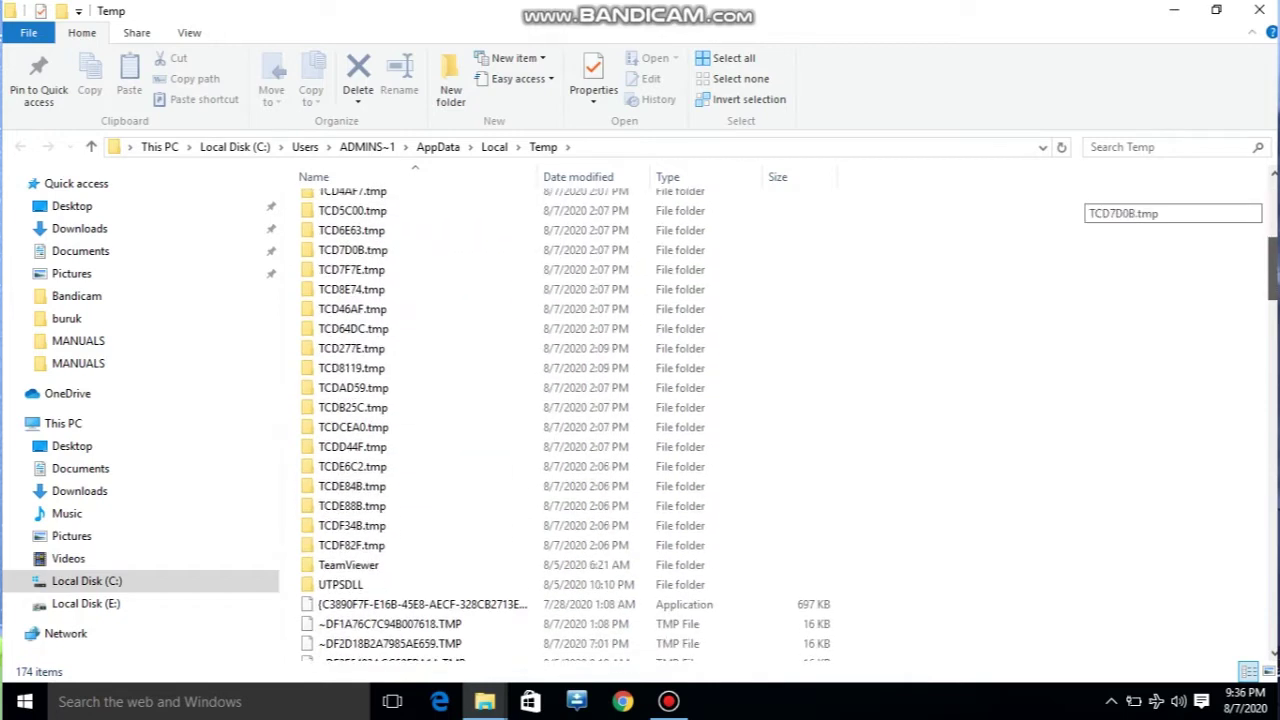
{"action": "scroll", "coordinate": [560, 420], "scroll_direction": "up", "scroll_amount": 7}
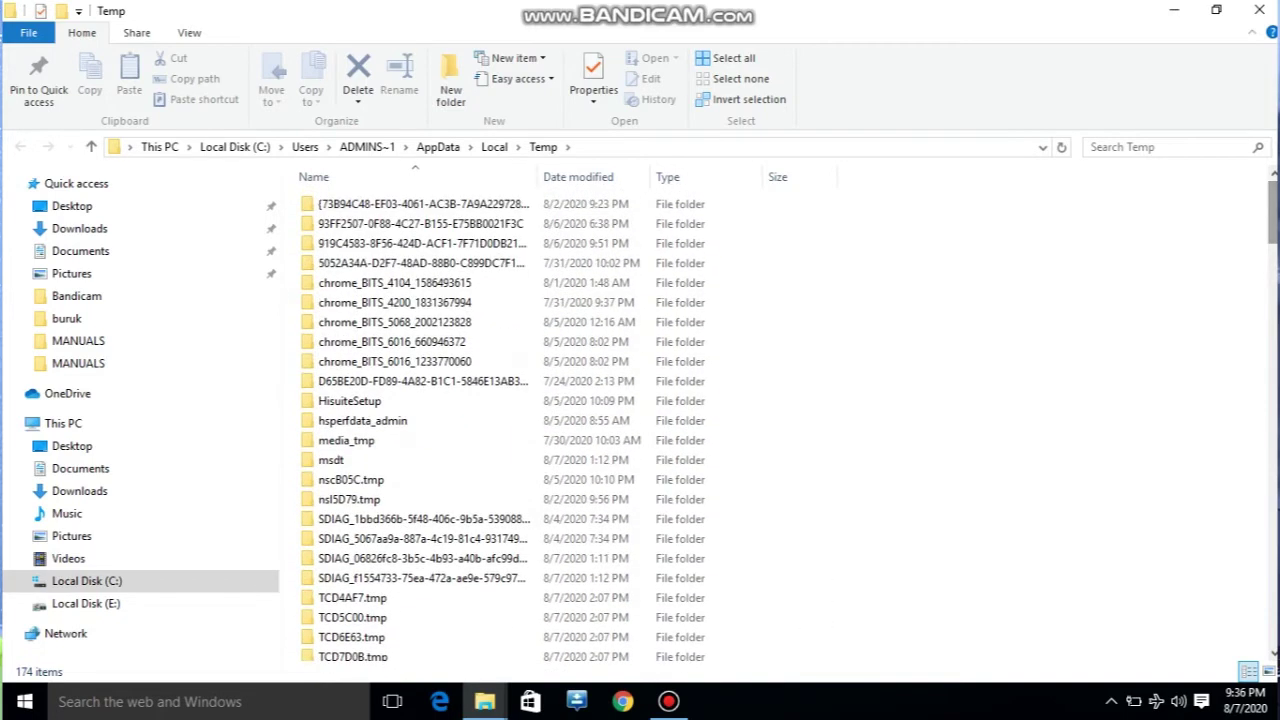
{"action": "scroll", "coordinate": [560, 420], "scroll_direction": "down", "scroll_amount": 10}
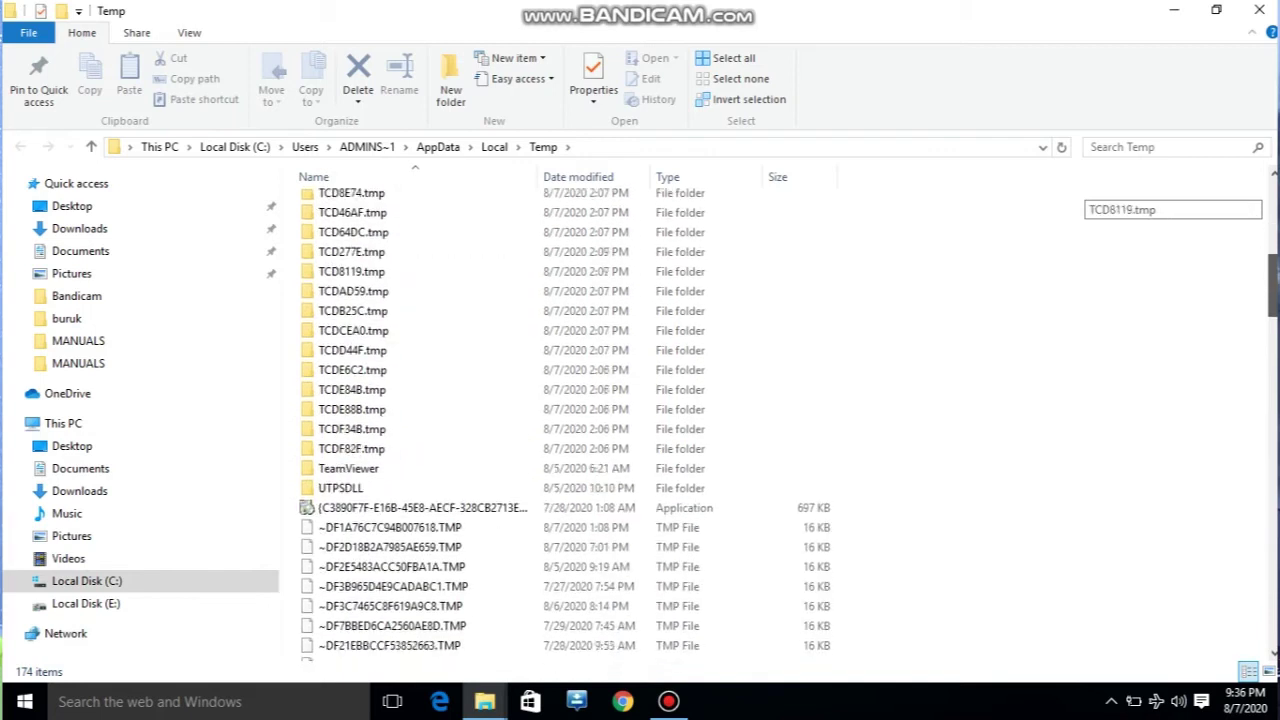
{"action": "scroll", "coordinate": [560, 420], "scroll_direction": "down", "scroll_amount": 15}
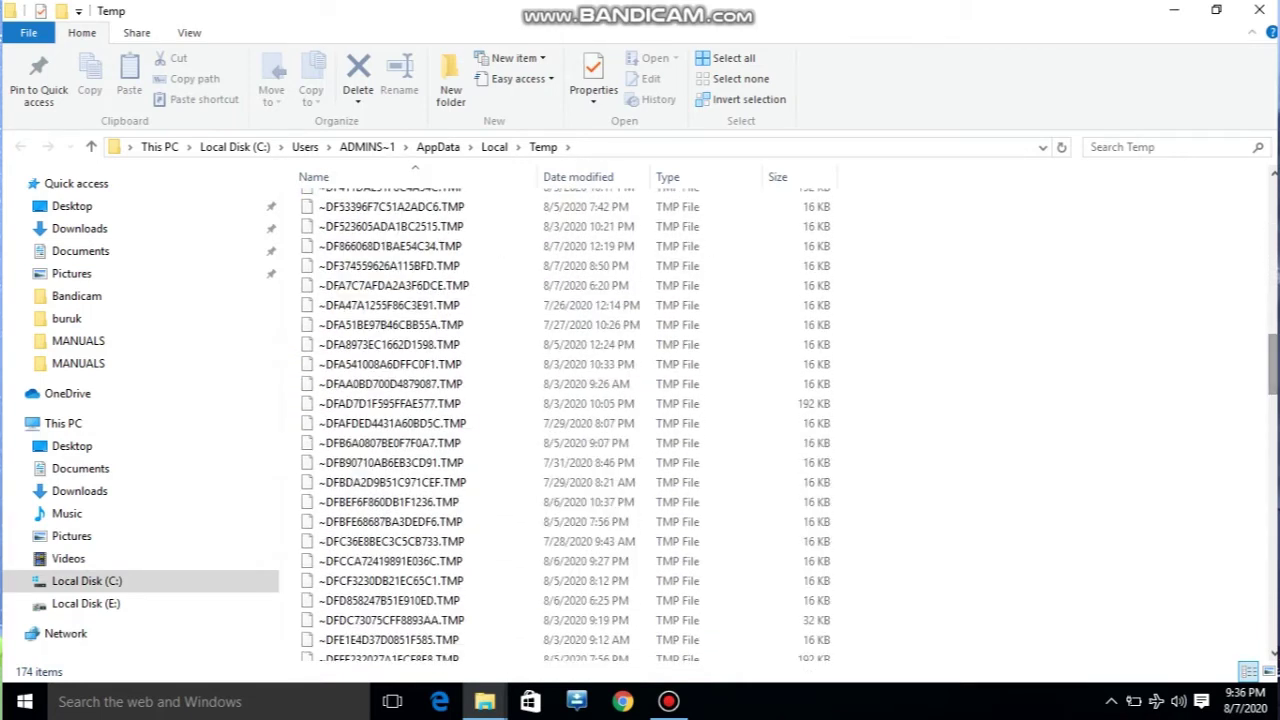
{"action": "scroll", "coordinate": [640, 425], "scroll_direction": "down", "scroll_amount": 10}
{"action": "scroll", "coordinate": [640, 425], "scroll_direction": "up", "scroll_amount": 11}
{"action": "scroll", "coordinate": [565, 420], "scroll_direction": "down", "scroll_amount": 14}
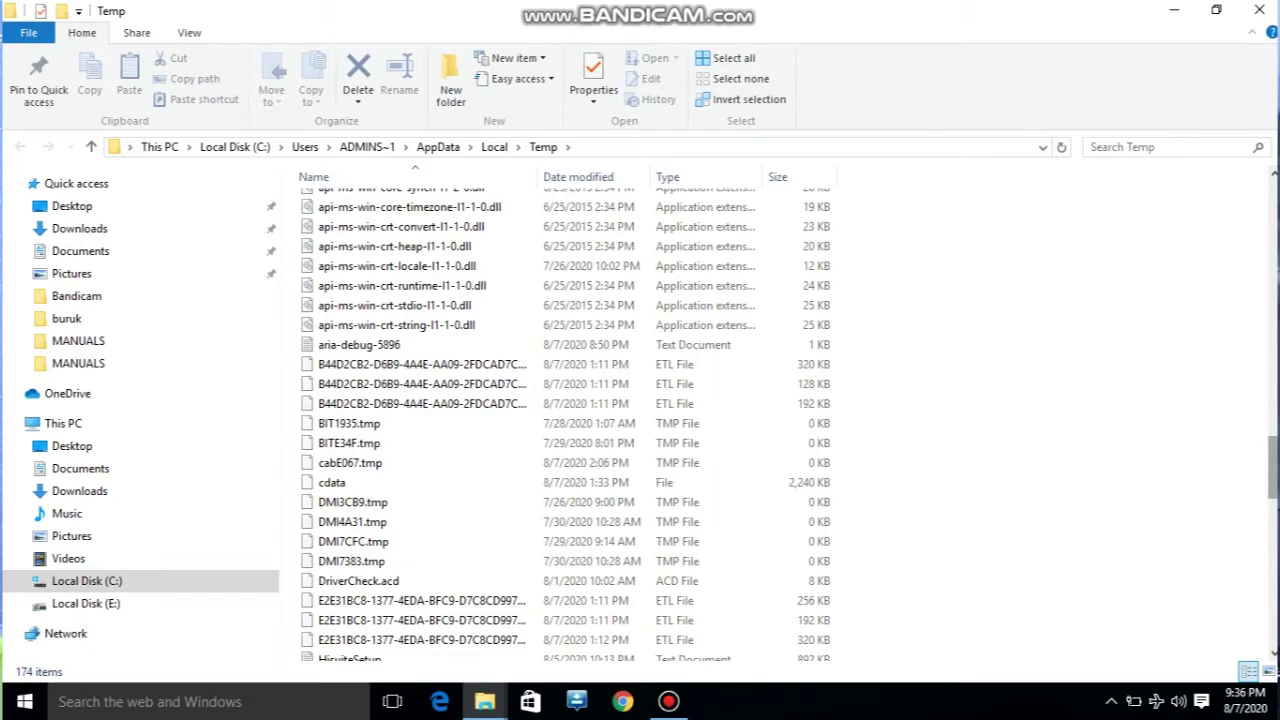
{"action": "scroll", "coordinate": [1170, 448], "scroll_direction": "down", "scroll_amount": 9}
{"action": "scroll", "coordinate": [1170, 448], "scroll_direction": "up", "scroll_amount": 4}
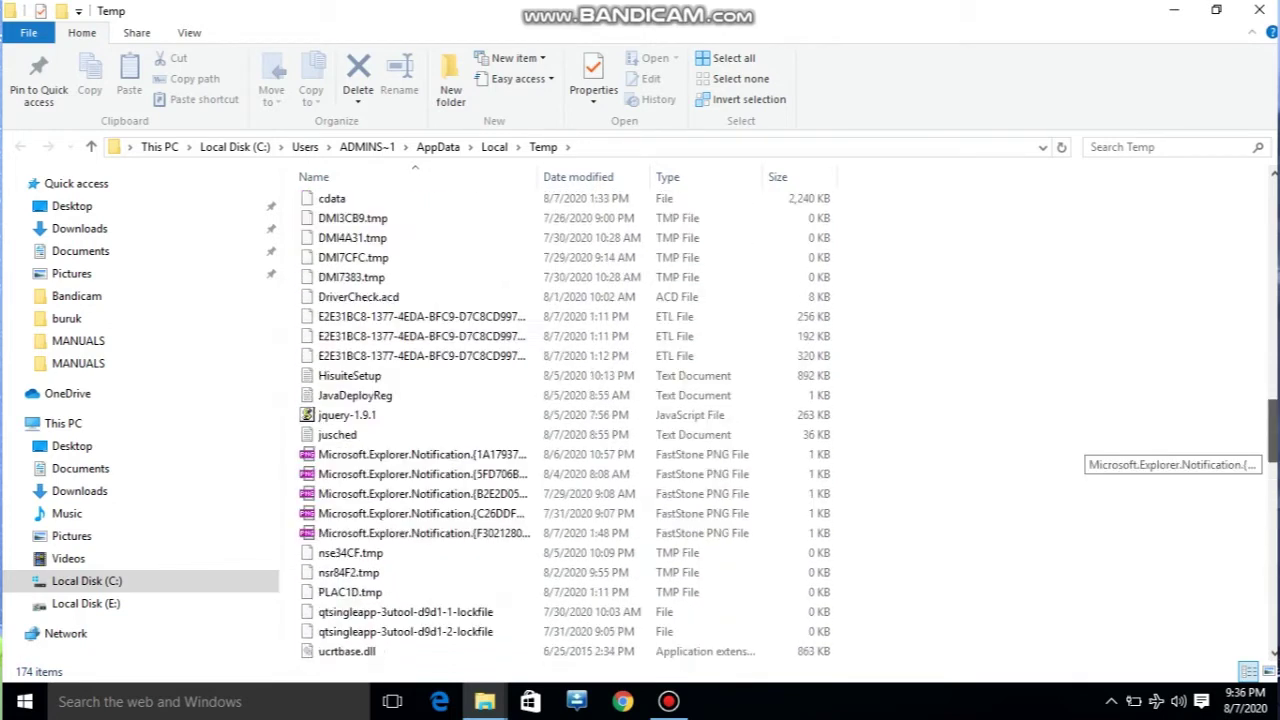
{"action": "scroll", "coordinate": [1170, 450], "scroll_direction": "up", "scroll_amount": 13}
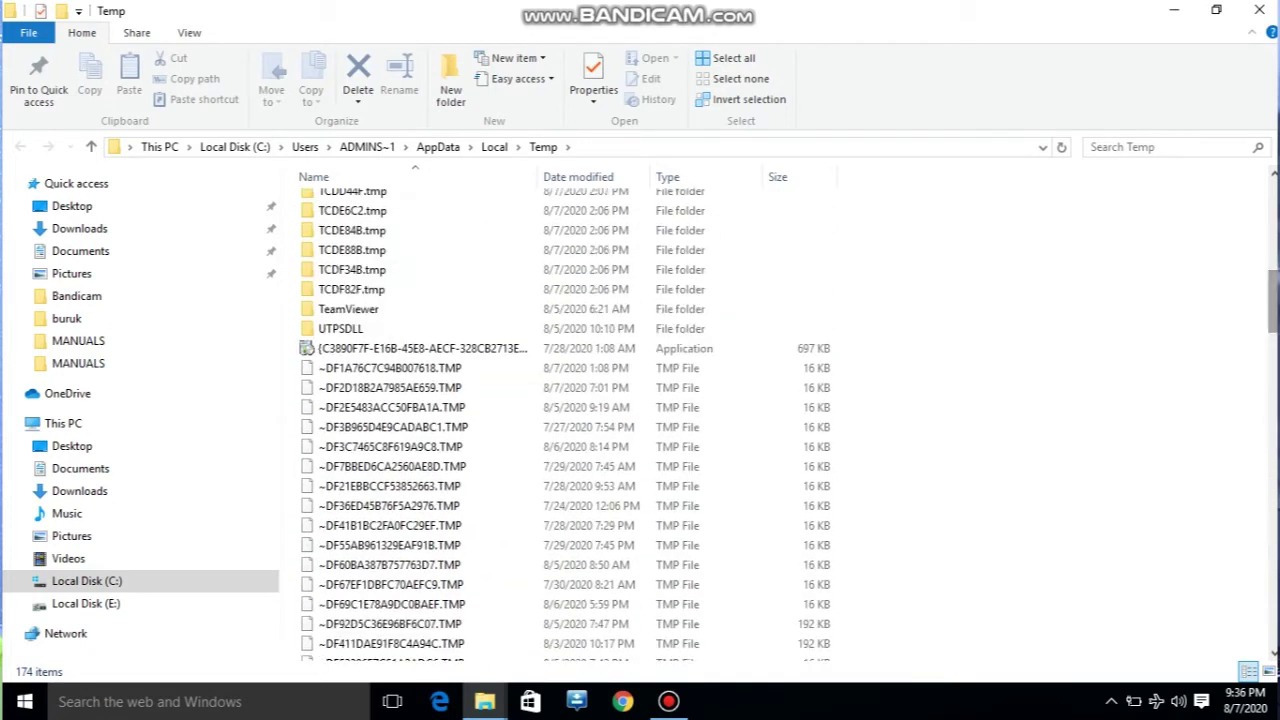
{"action": "scroll", "coordinate": [1160, 200], "scroll_direction": "up", "scroll_amount": 12}
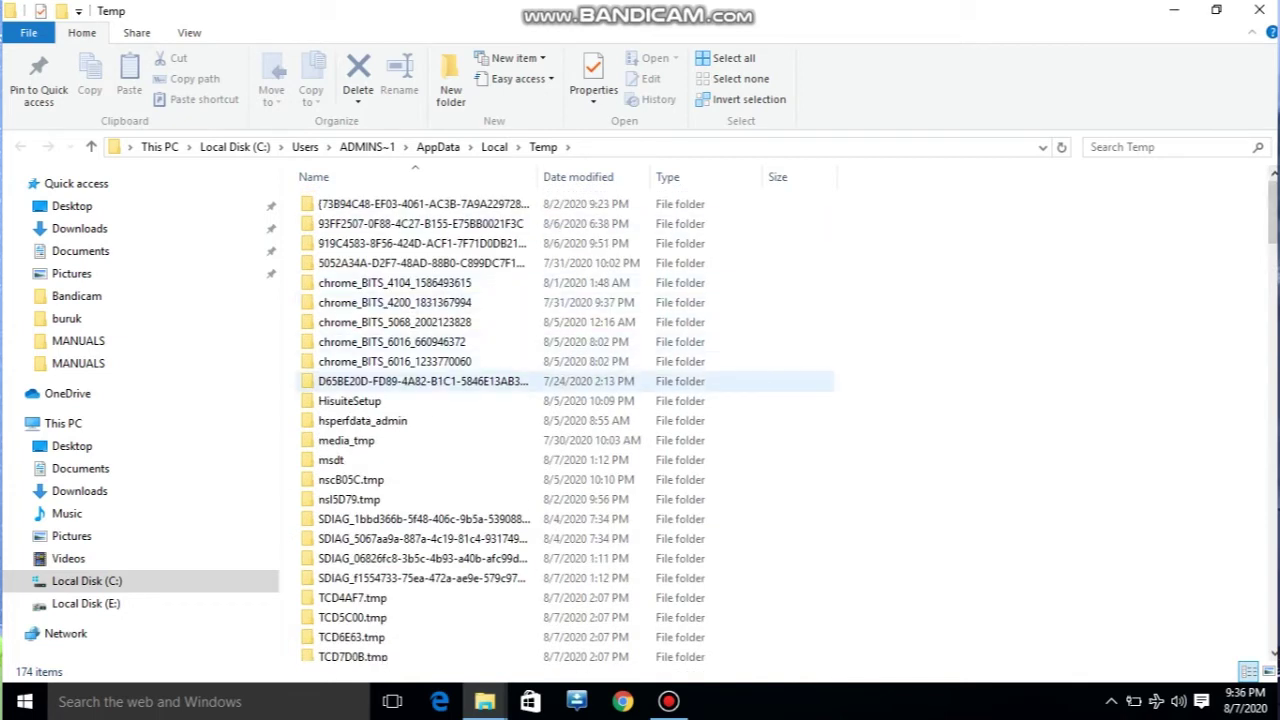
Permanently delete everything in the account's local Temp folder, skipping all files in use, and return to This PC.
{"action": "left_click", "coordinate": [420, 381]}
{"action": "key", "text": "ctrl+a"}
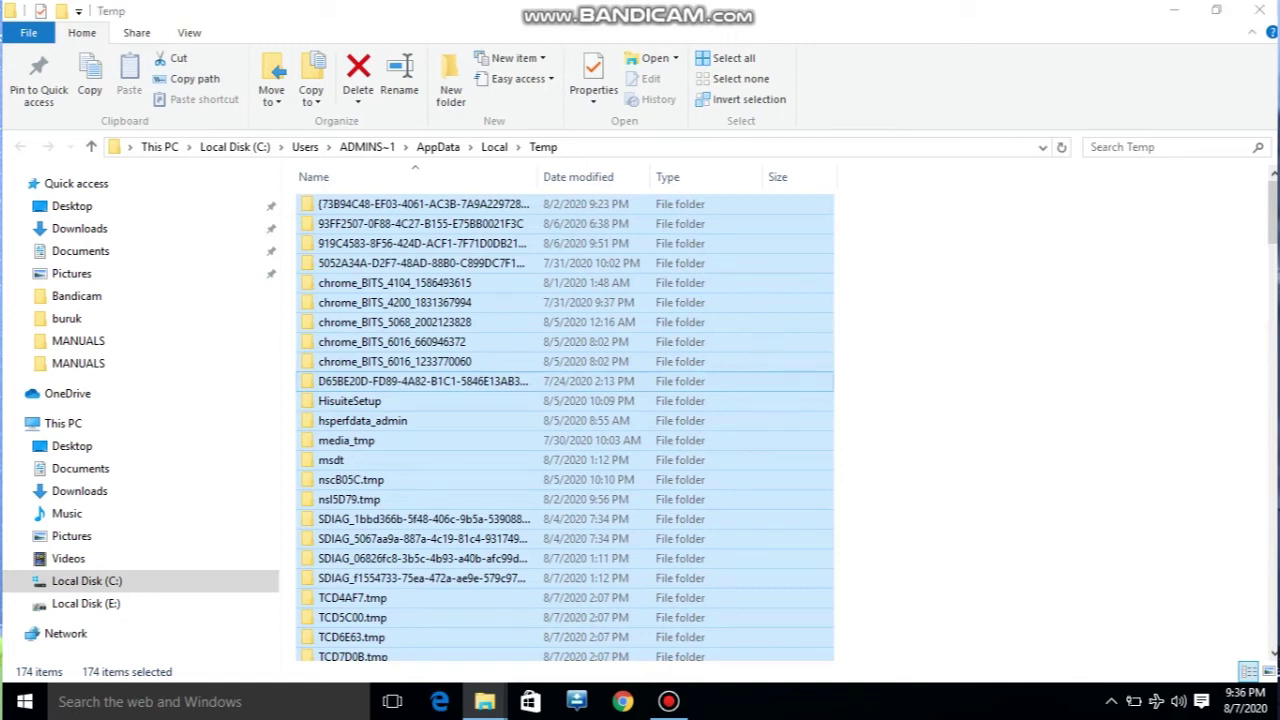
{"action": "key", "text": "shift+Delete"}
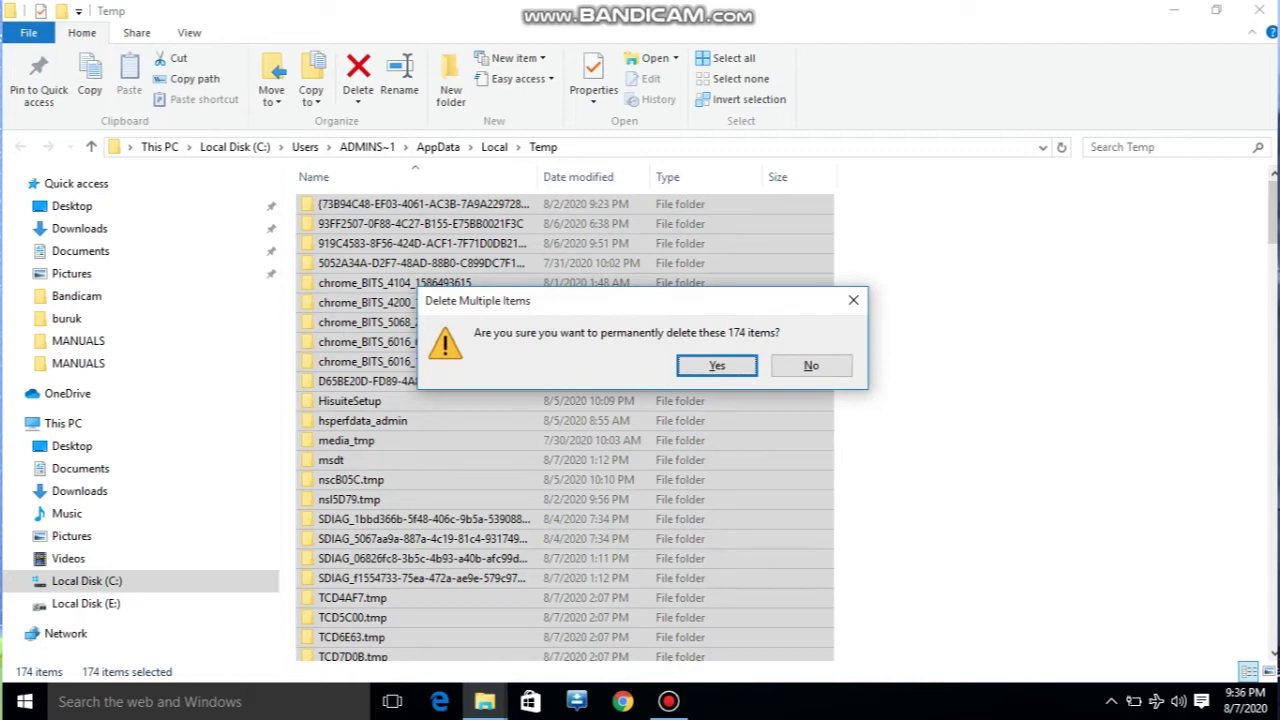
{"action": "key", "text": "Return"}
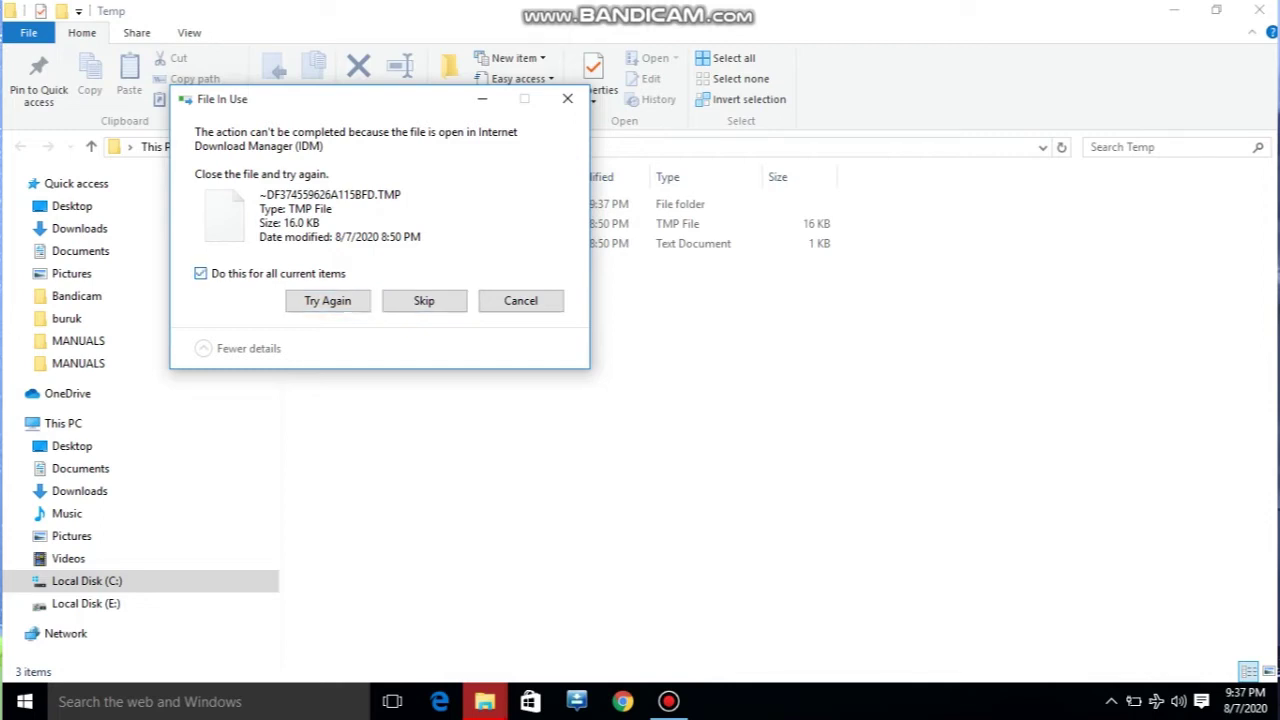
{"action": "key", "text": "Return"}
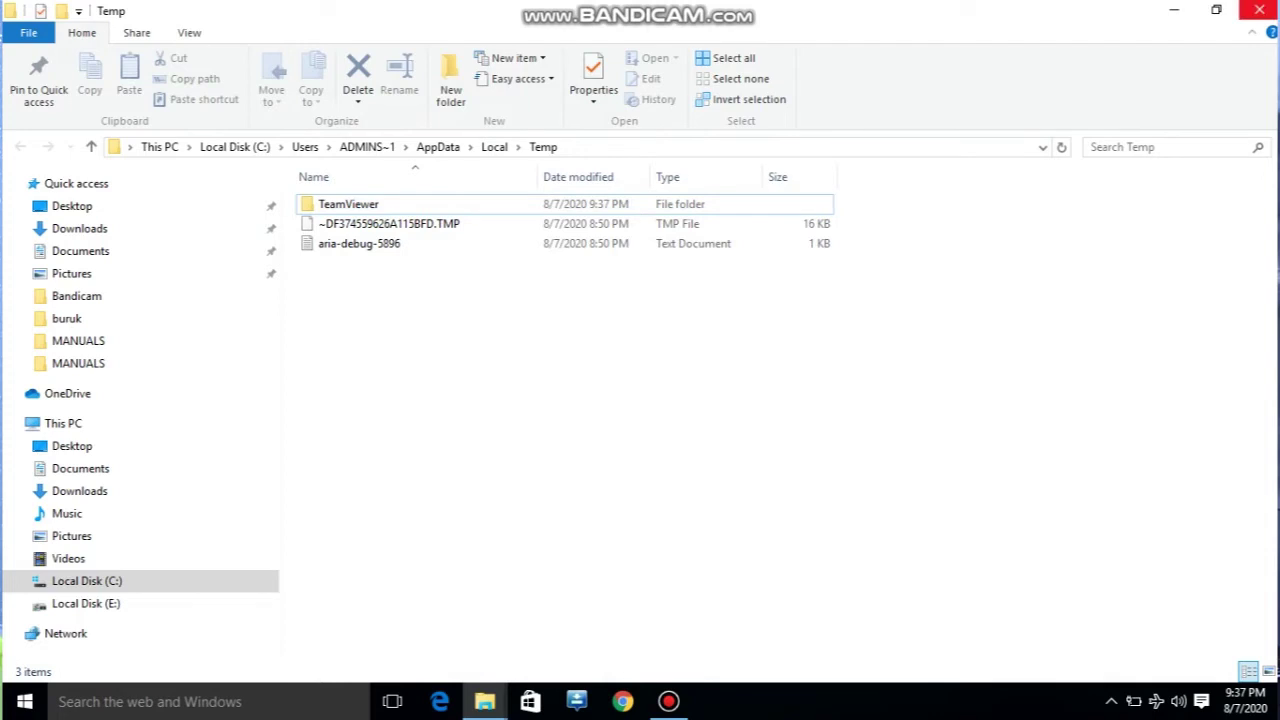
{"action": "key", "text": "alt+Left"}
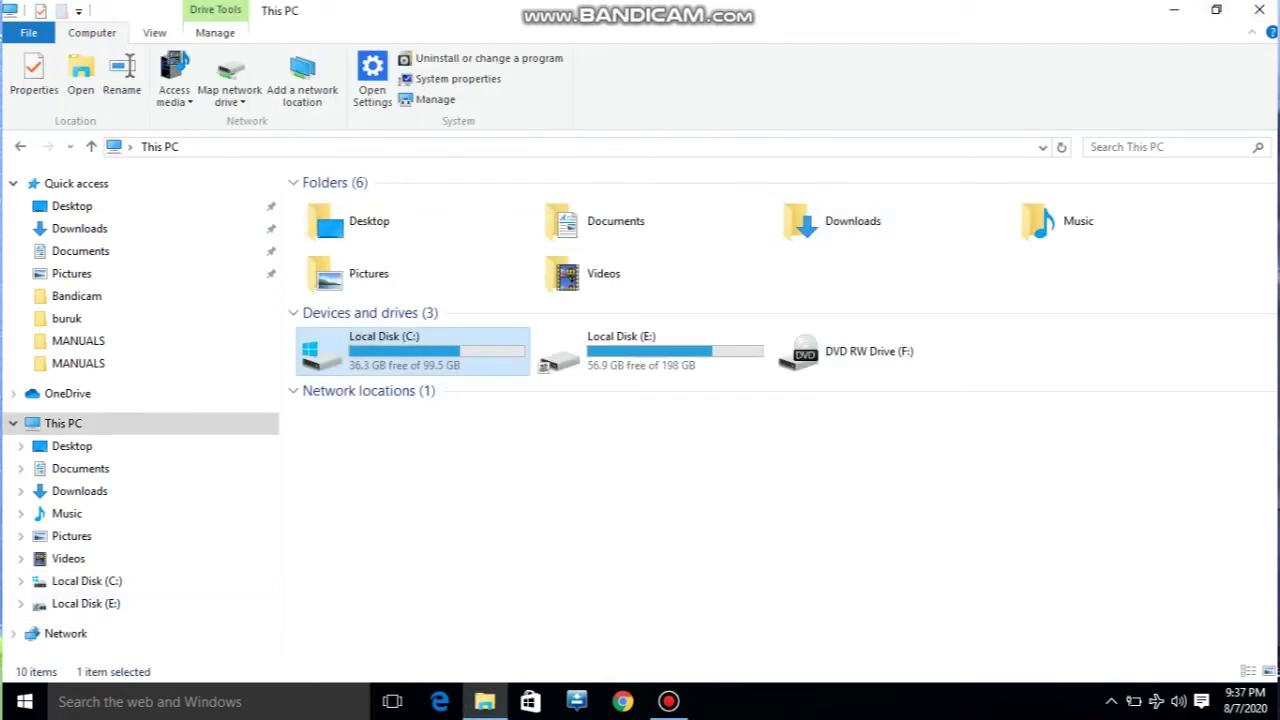
Open the Windows Temp folder on drive C: by running the command temp.
{"action": "key", "text": "super+r"}
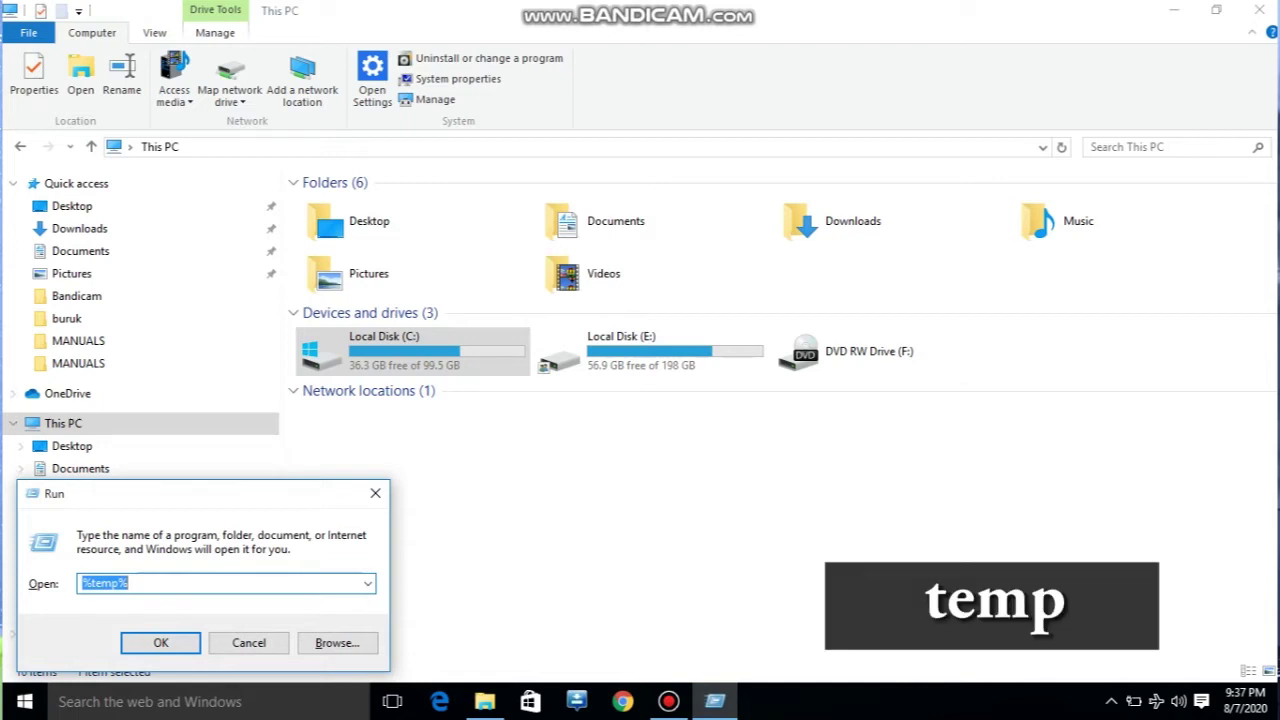
{"action": "type", "text": "%temp%"}
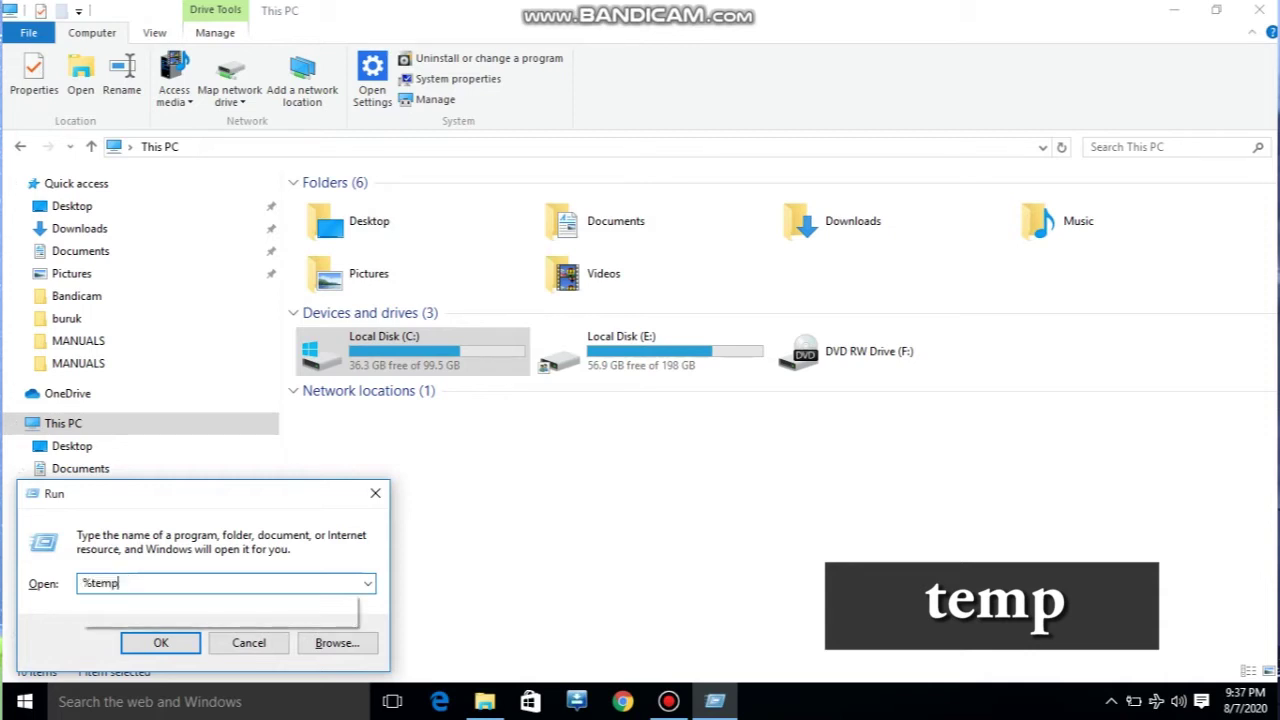
{"action": "key", "text": "Return"}
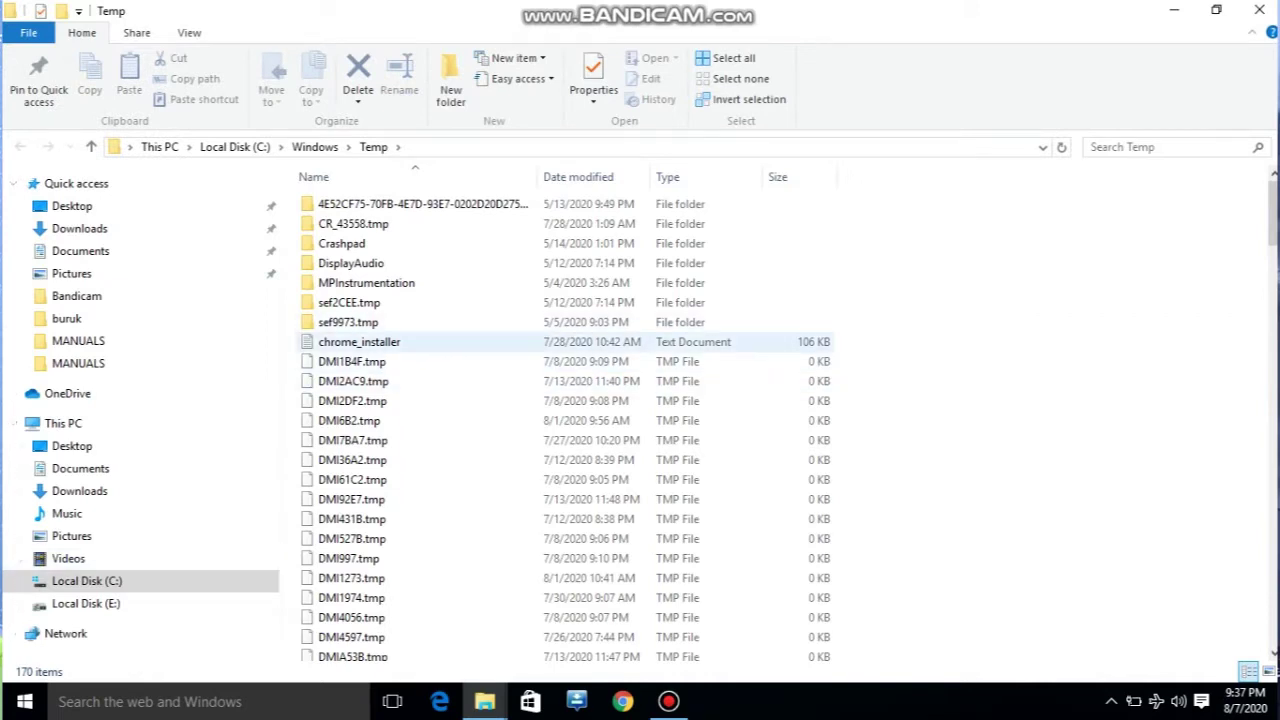
Permanently delete all items in the Windows Temp folder, skipping any that cannot be removed, and return to This PC.
{"action": "left_click", "coordinate": [360, 342]}
{"action": "mouse_move", "coordinate": [1273, 213]}
{"action": "left_mouse_down"}
{"action": "mouse_move", "coordinate": [1273, 418]}
{"action": "mouse_move", "coordinate": [1273, 206]}
{"action": "left_mouse_up"}
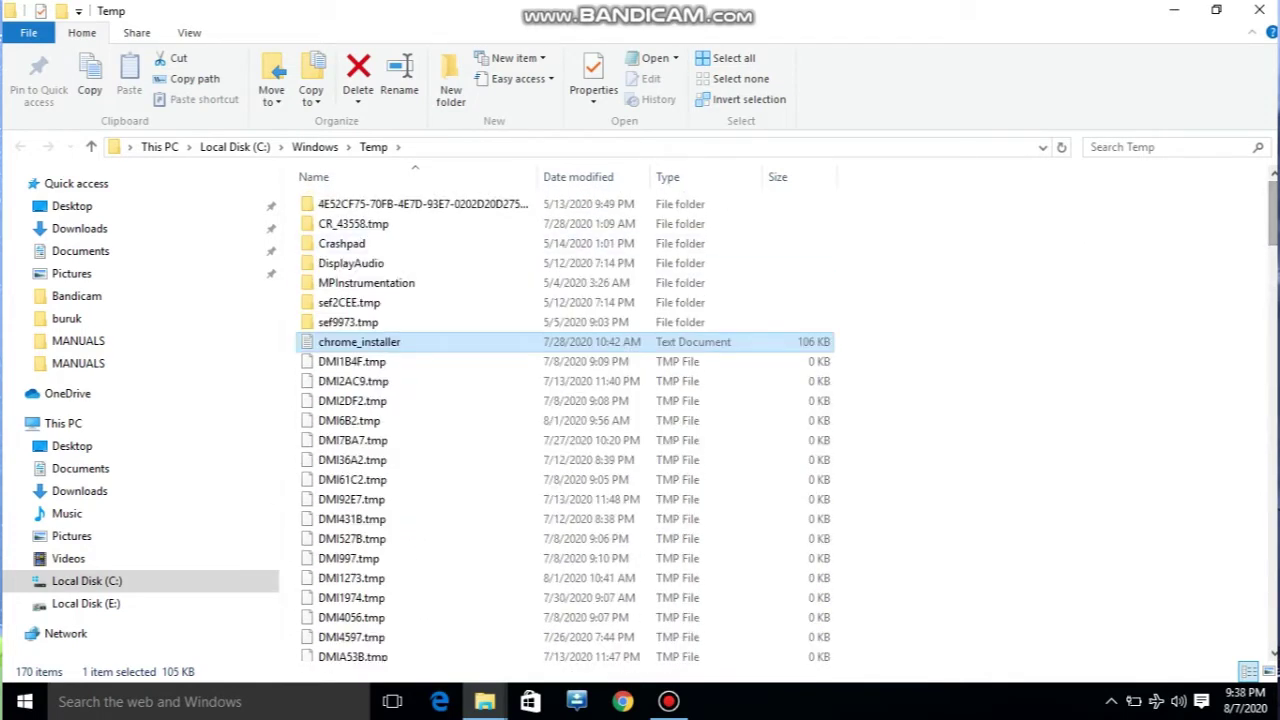
{"action": "key", "text": "ctrl+a"}
{"action": "key", "text": "shift+Delete"}
{"action": "key", "text": "Return"}
{"action": "key", "text": "Return"}
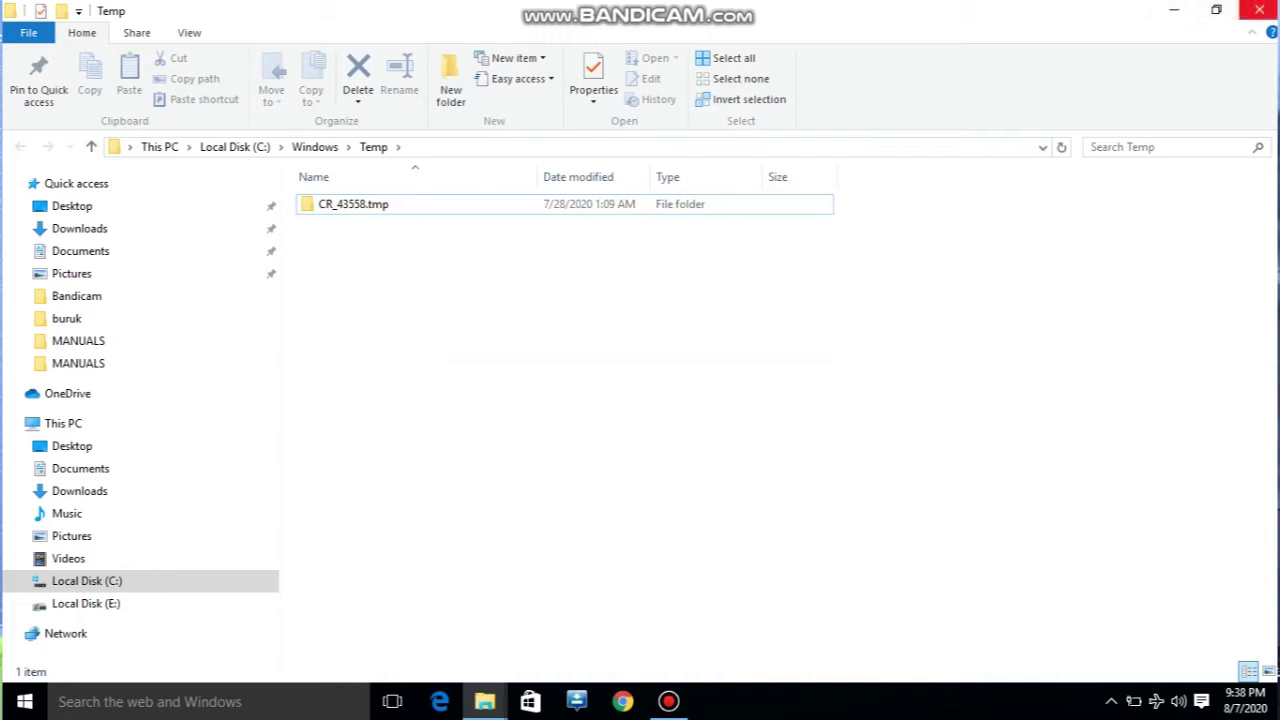
{"action": "key", "text": "alt+Left"}
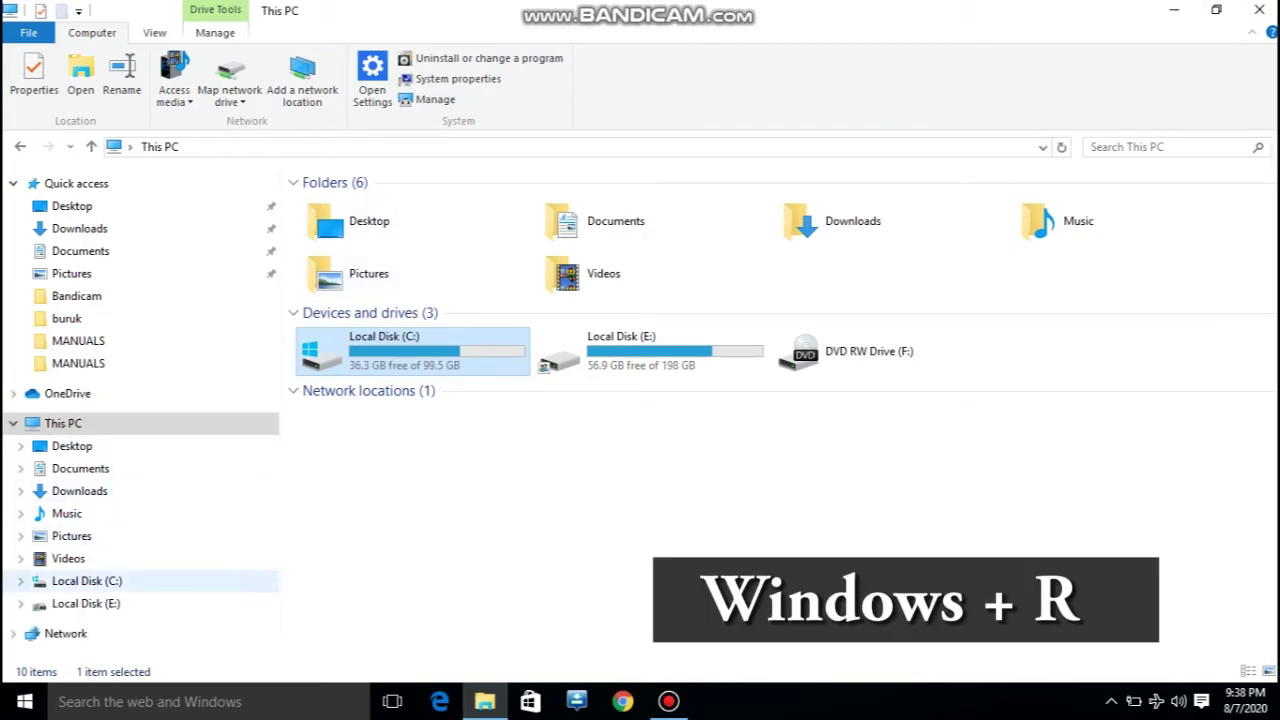
Open the Windows Prefetch folder by running the command prefetch and grant permanent access to it.
{"action": "key", "text": "super+r"}
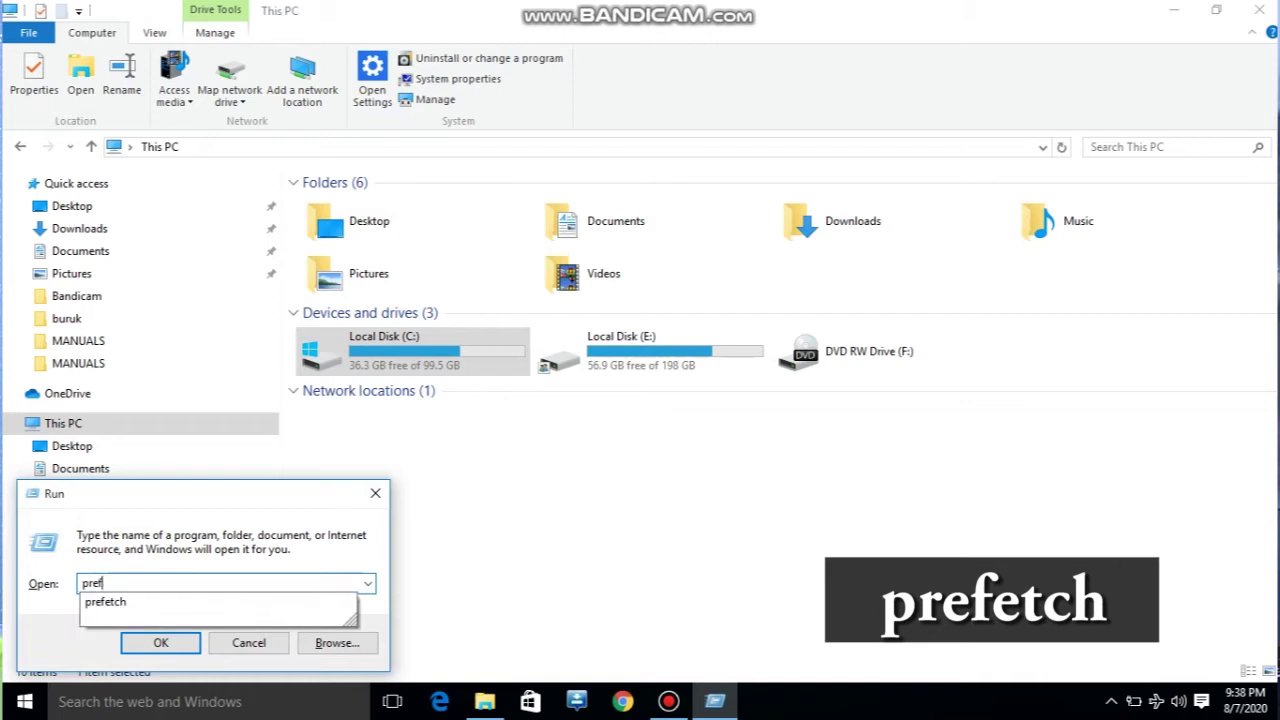
{"action": "type", "text": "etch"}
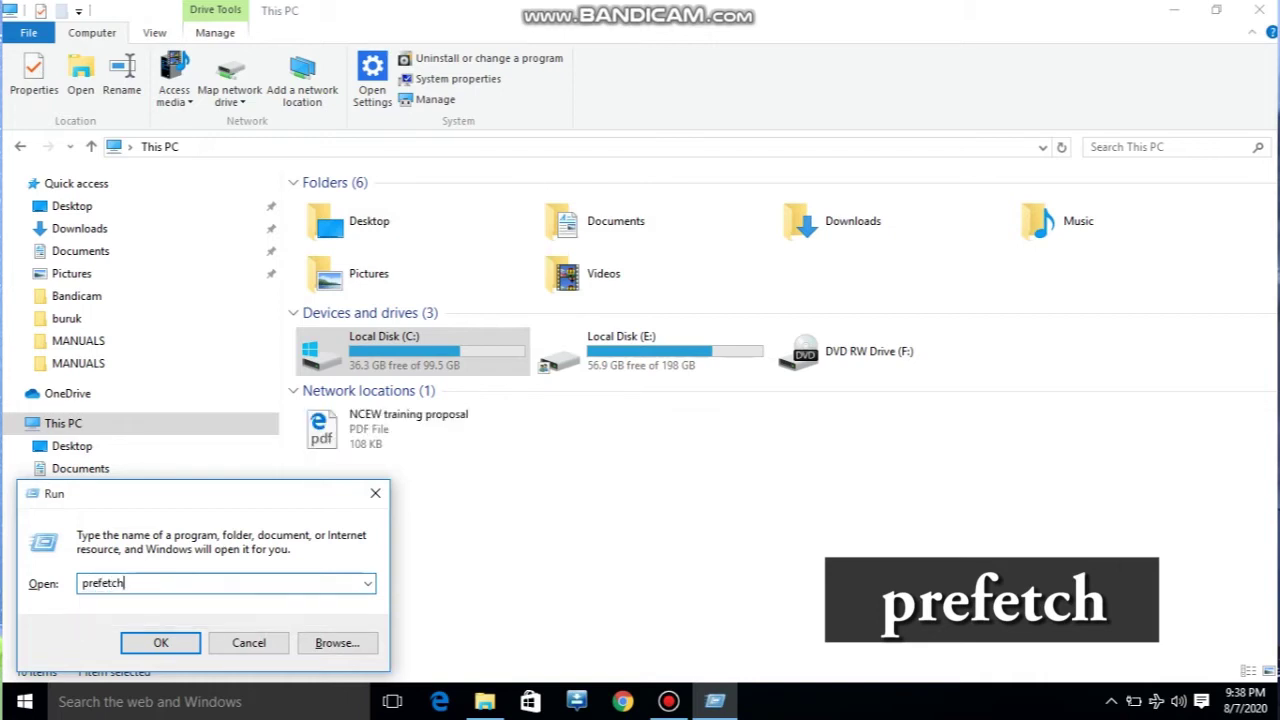
{"action": "key", "text": "Return"}
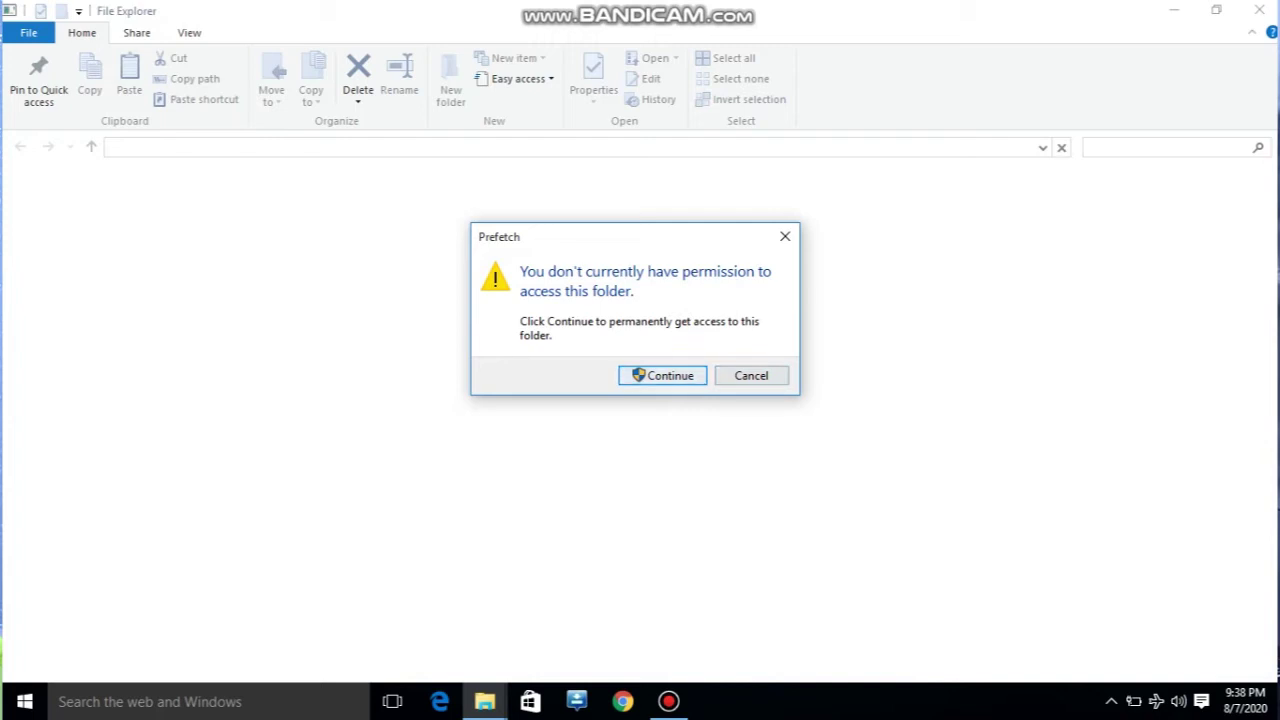
{"action": "key", "text": "Return"}
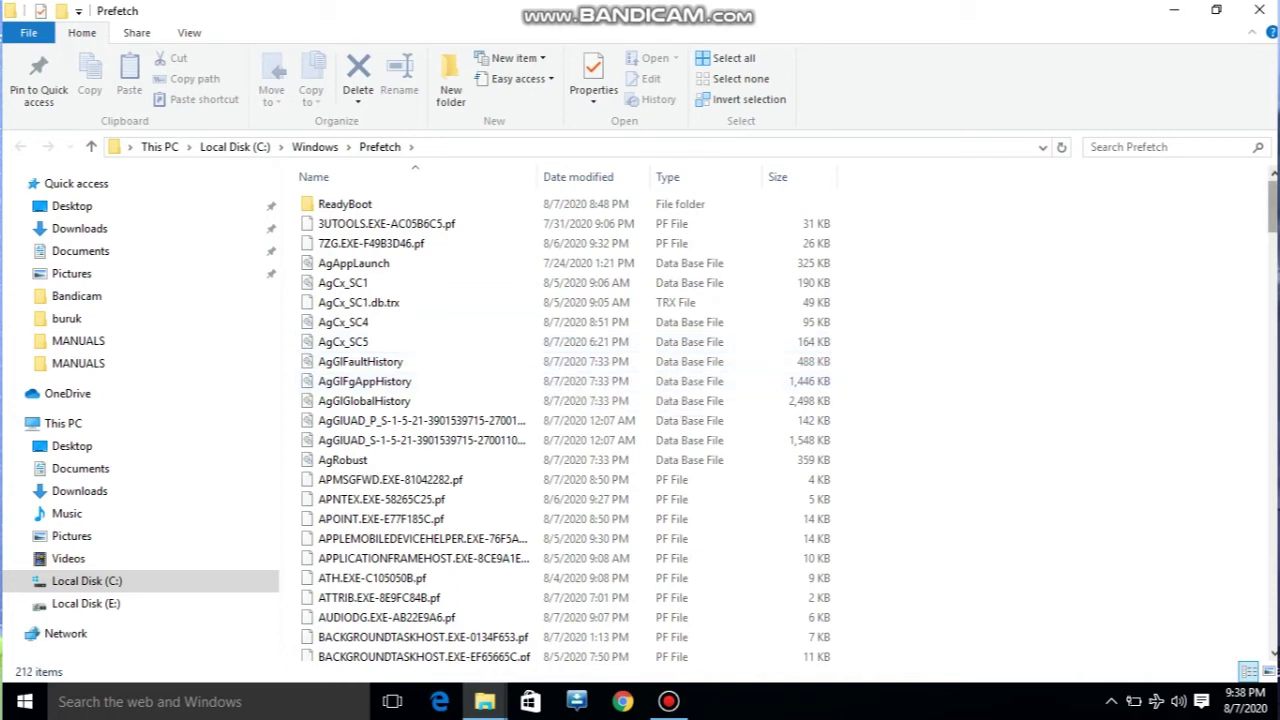
Permanently delete everything in the Prefetch folder, skipping the file in use, and close the folder window.
{"action": "scroll", "coordinate": [1080, 205], "scroll_direction": "down", "scroll_amount": 11}
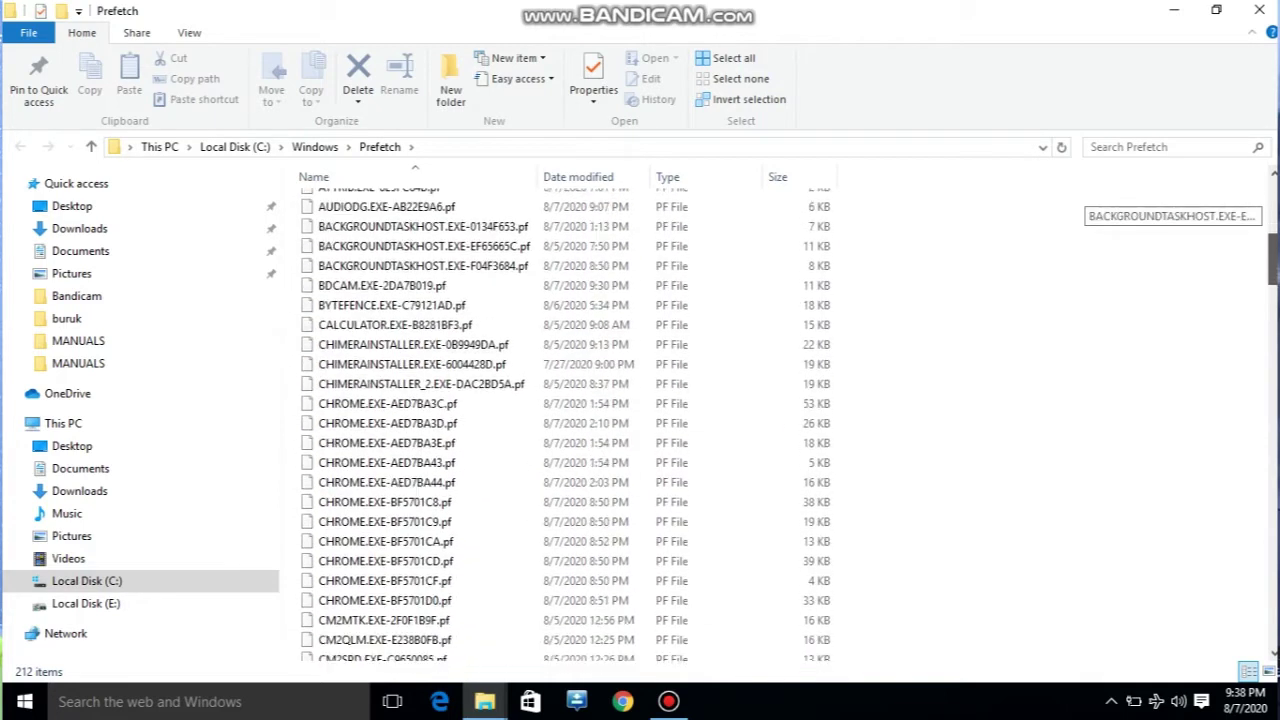
{"action": "scroll", "coordinate": [566, 425], "scroll_direction": "up", "scroll_amount": 15}
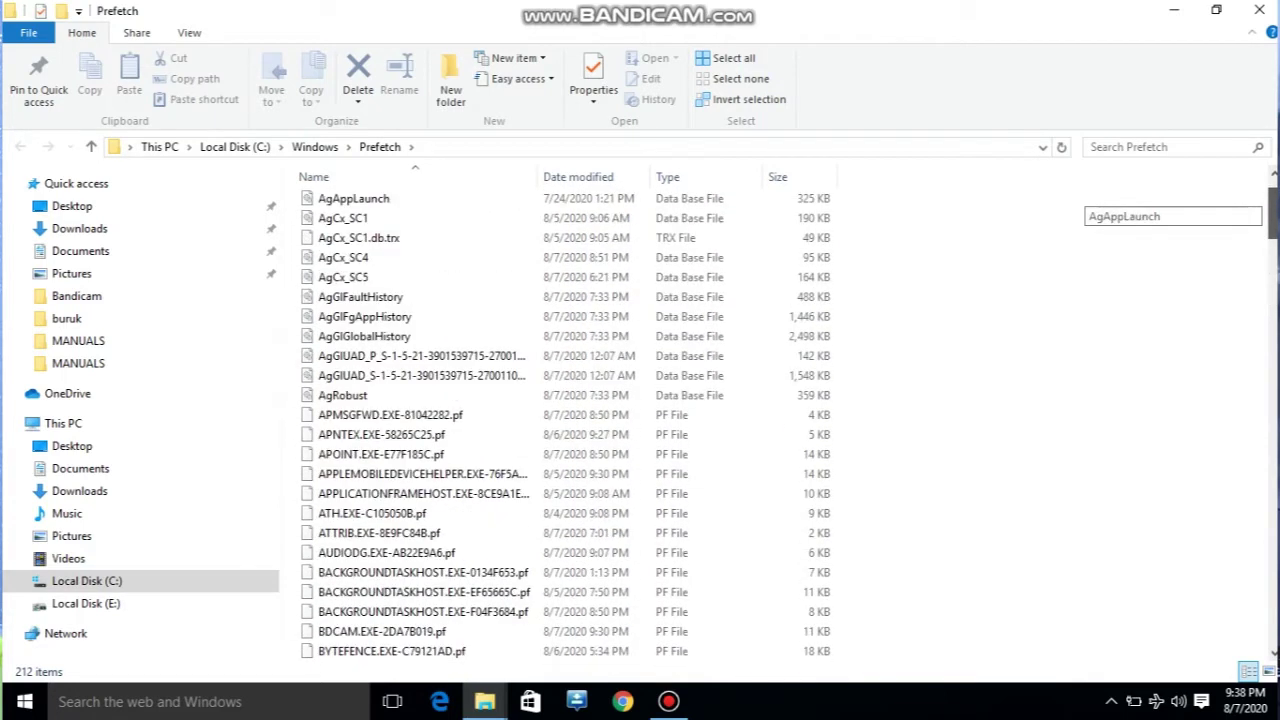
{"action": "scroll", "coordinate": [566, 425], "scroll_direction": "up", "scroll_amount": 1}
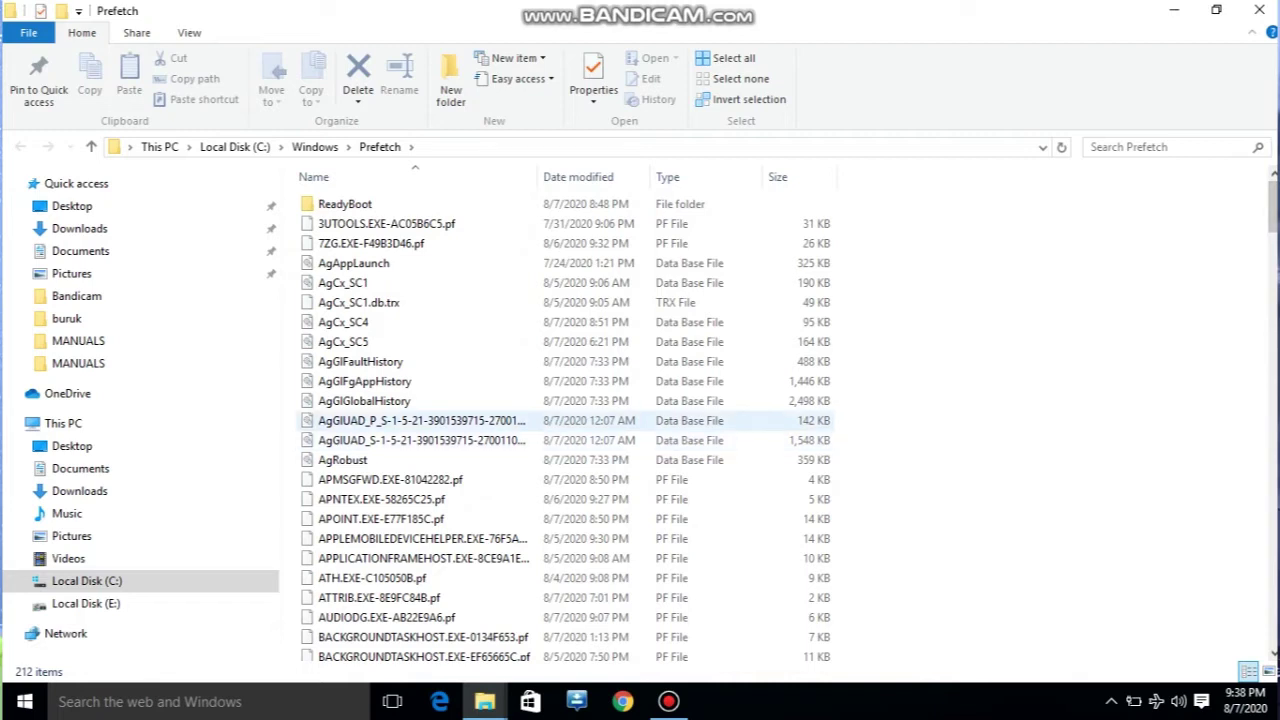
{"action": "left_click", "coordinate": [420, 420]}
{"action": "key", "text": "ctrl+a"}
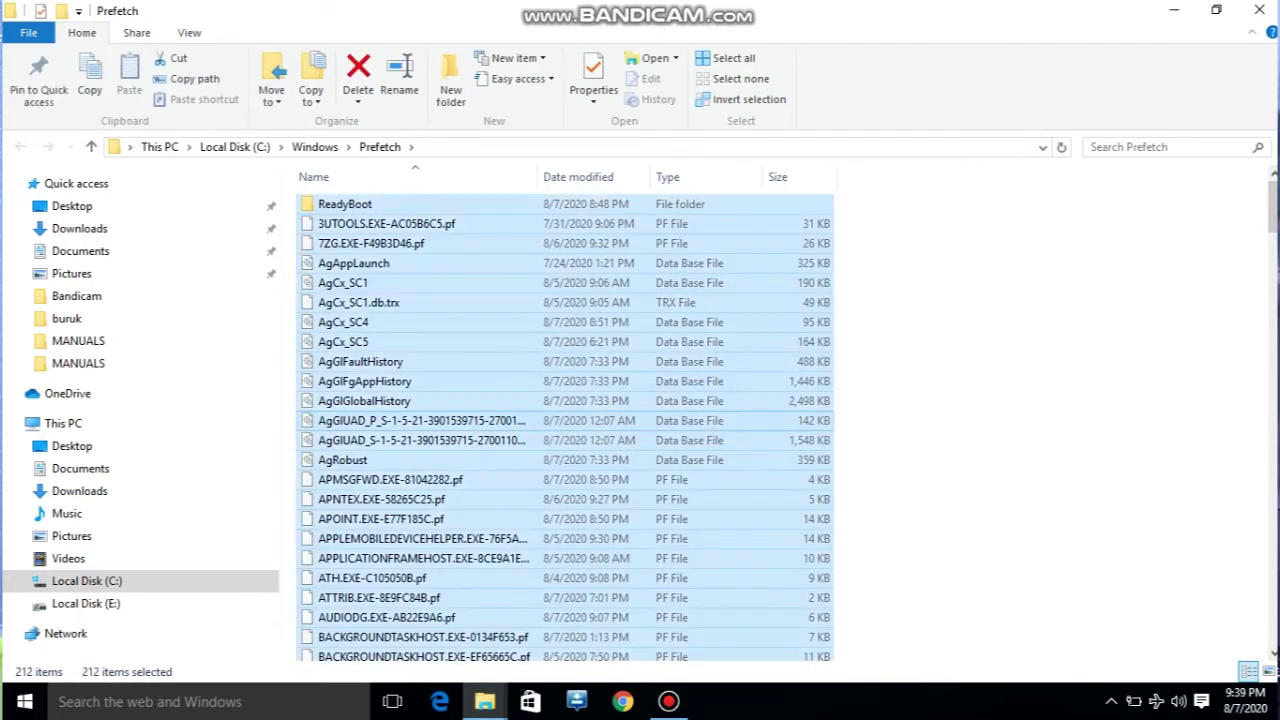
{"action": "key", "text": "shift+Delete"}
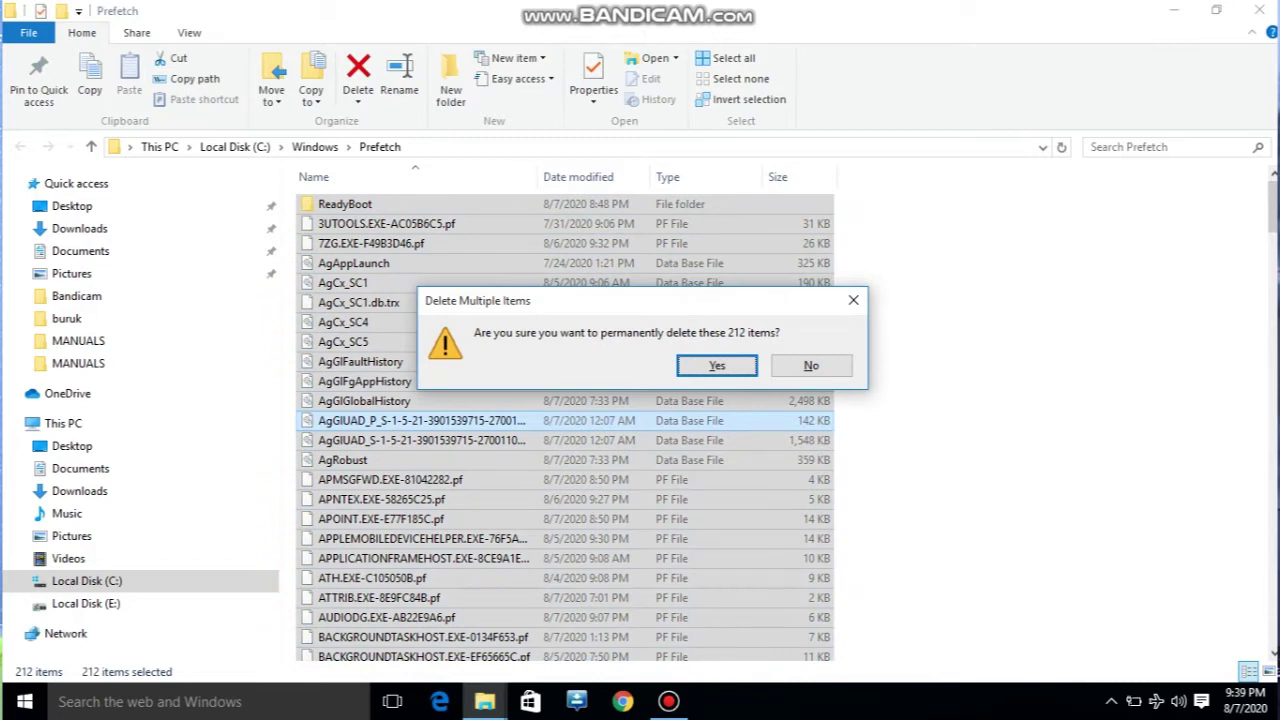
{"action": "key", "text": "Return"}
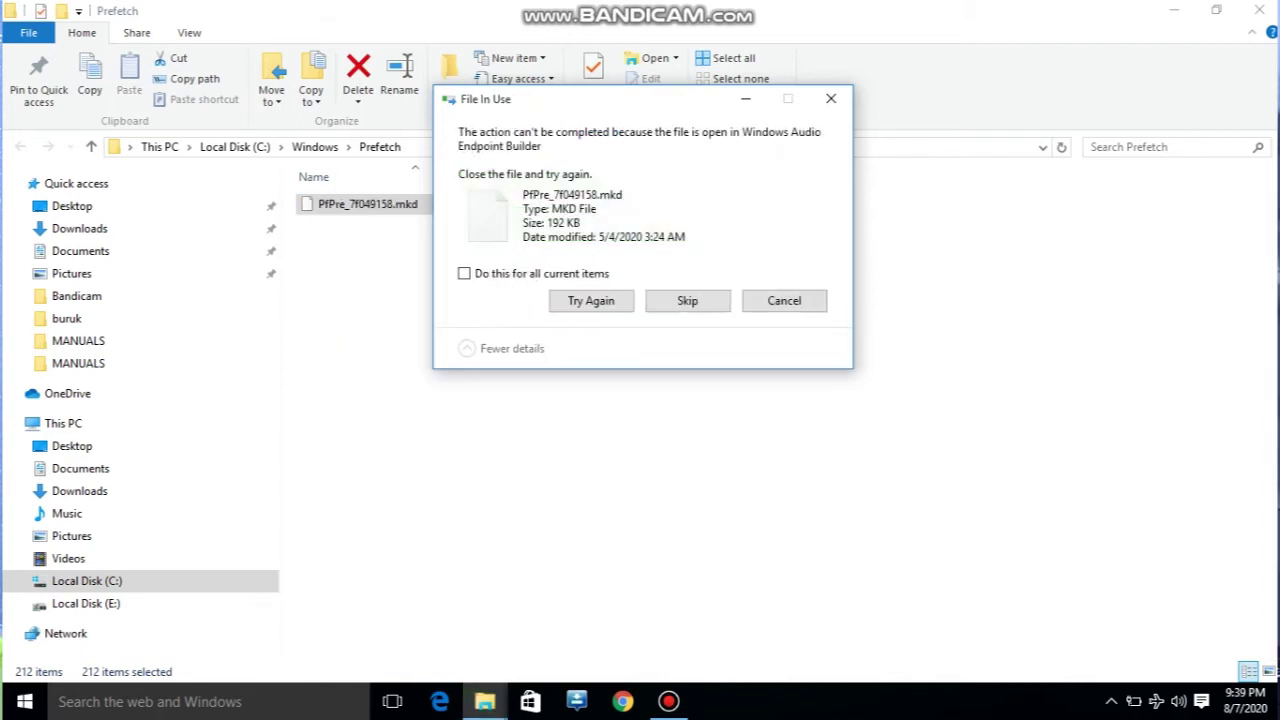
{"action": "key", "text": "Return"}
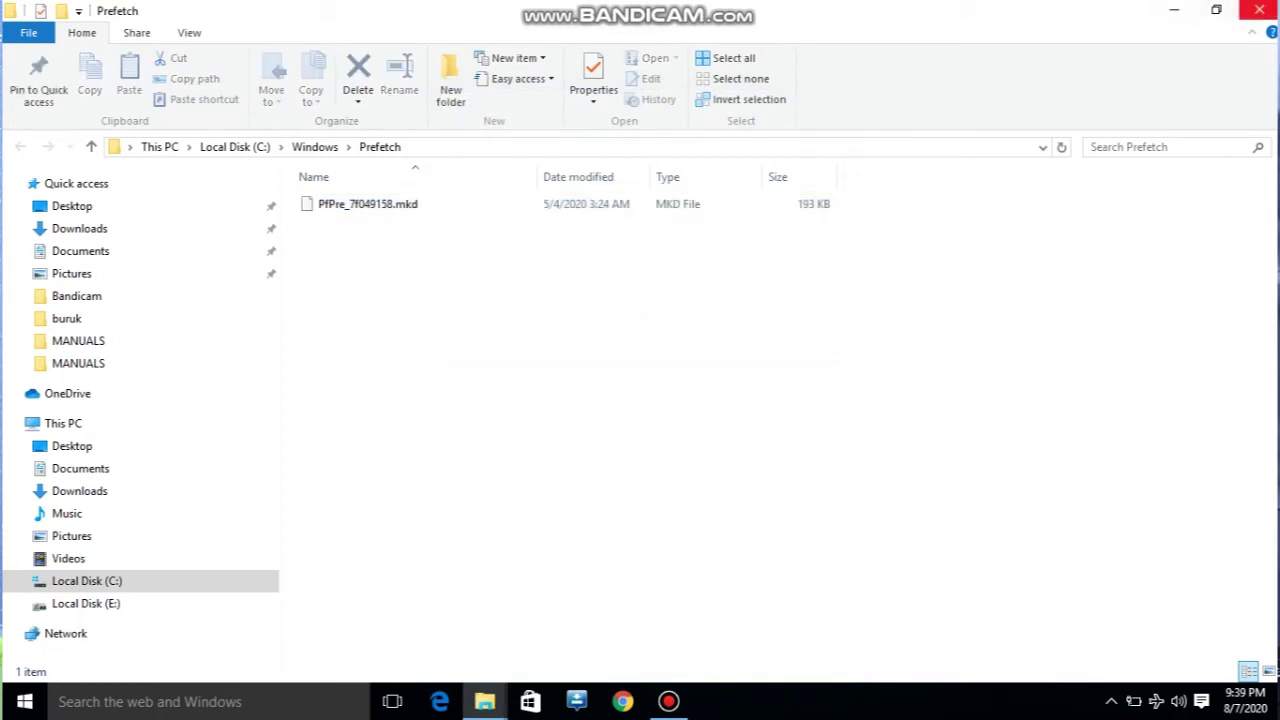
{"action": "left_click", "coordinate": [1260, 12]}
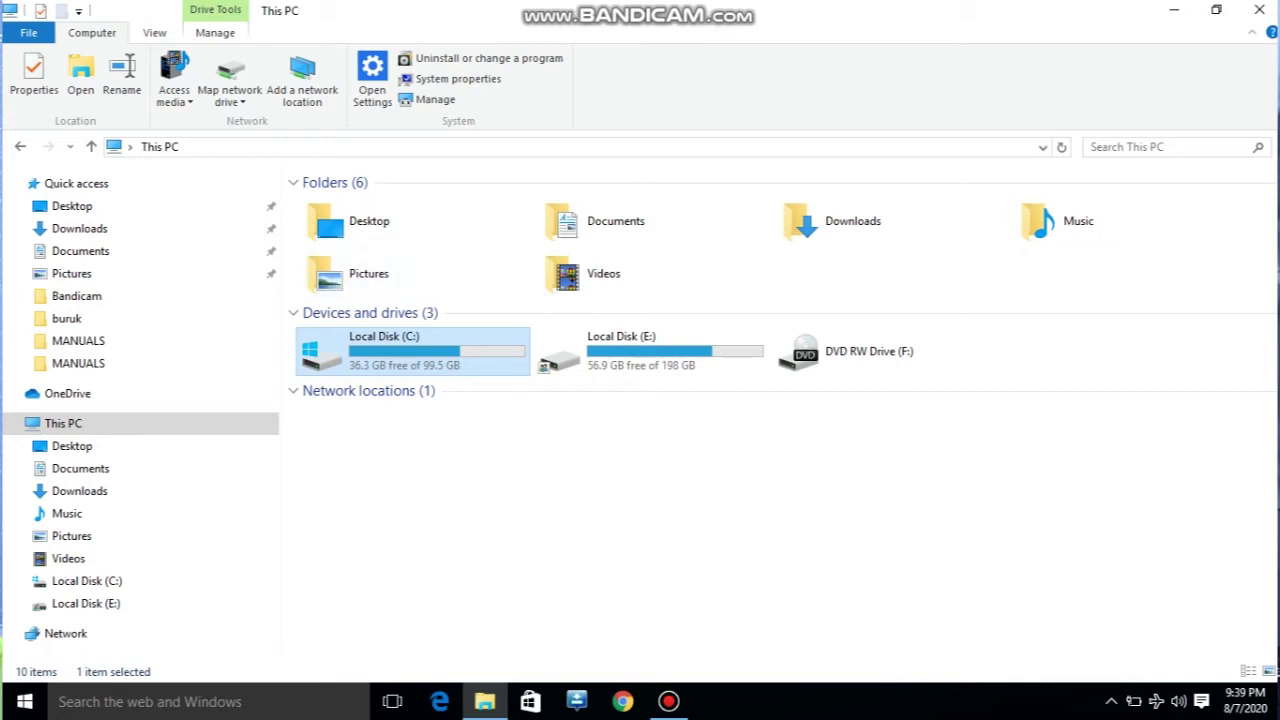
Run Disk Cleanup on drive C: with the preselected file categories, permanently delete those files, and close the drive's properties.
{"action": "left_click", "coordinate": [504, 428]}
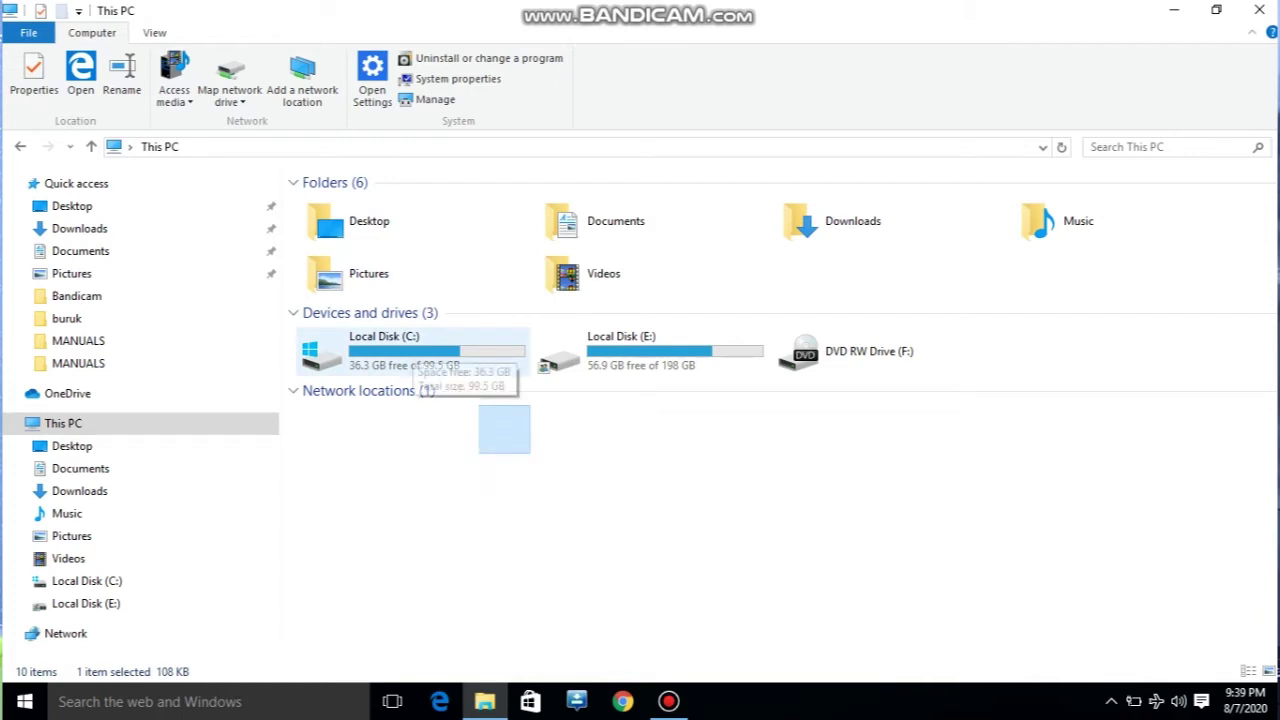
{"action": "right_click", "coordinate": [331, 350]}
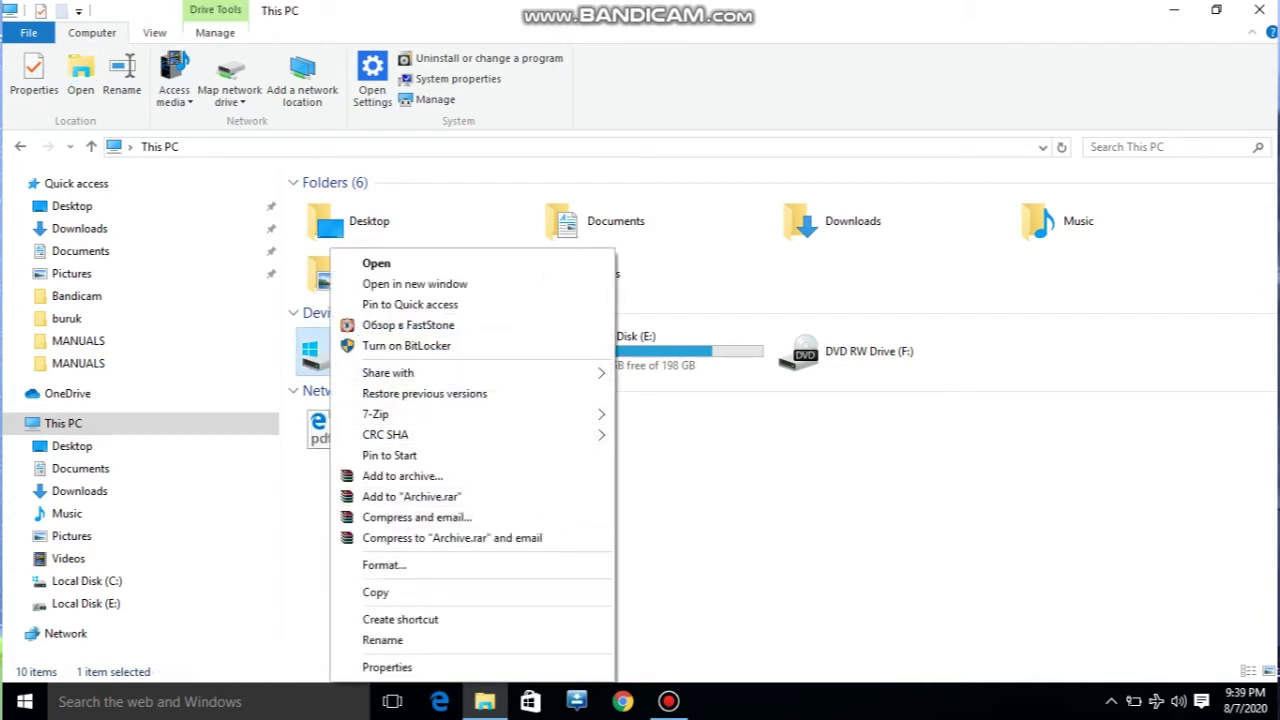
{"action": "left_click", "coordinate": [387, 667]}
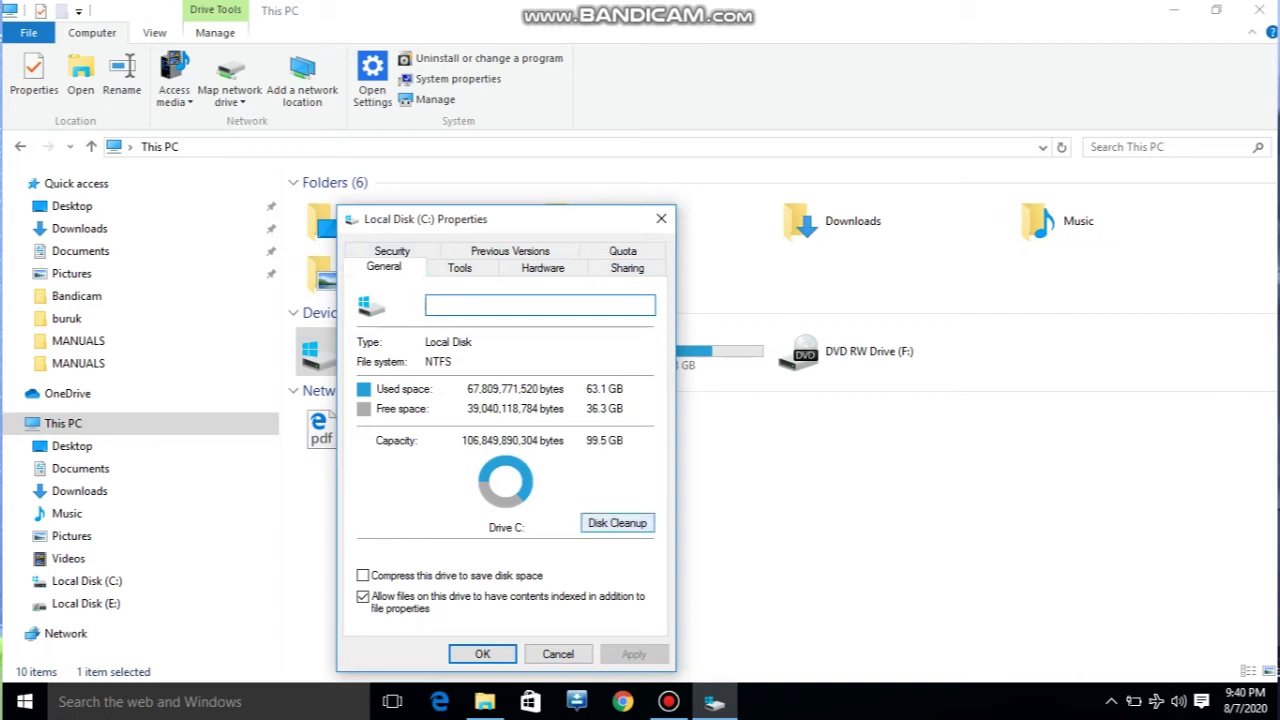
{"action": "left_click", "coordinate": [617, 523]}
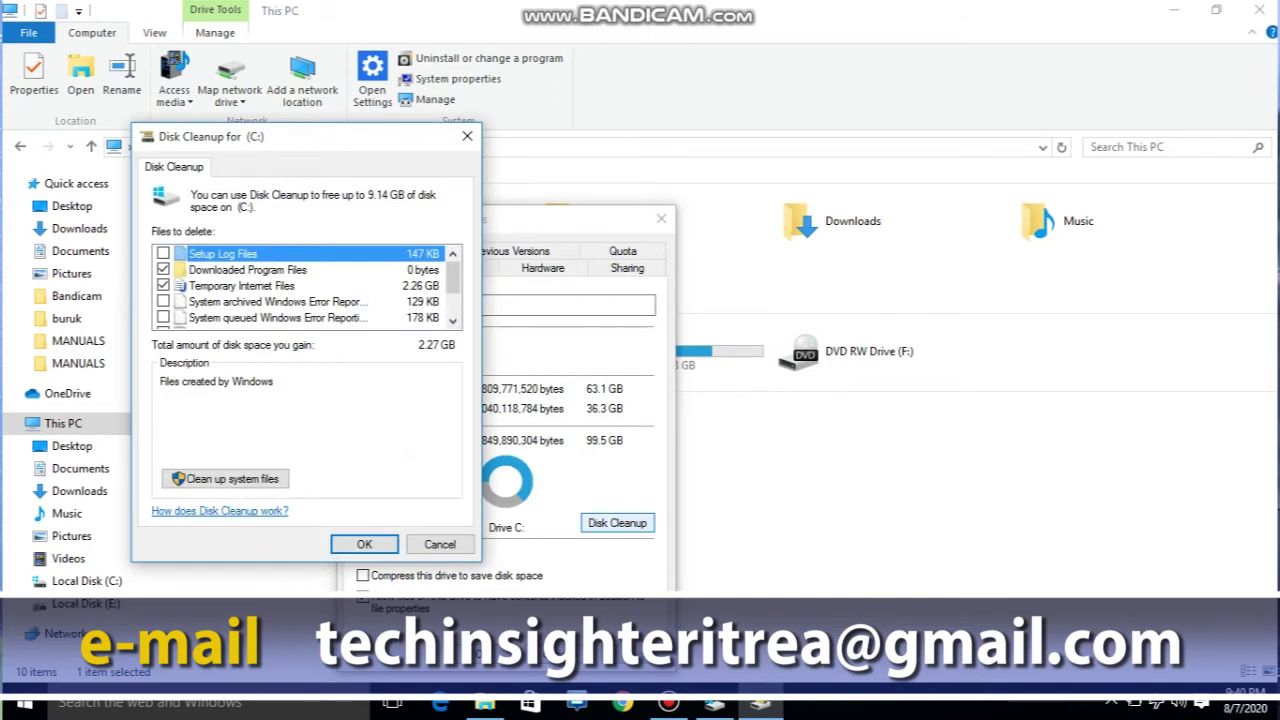
{"action": "key", "text": "Return"}
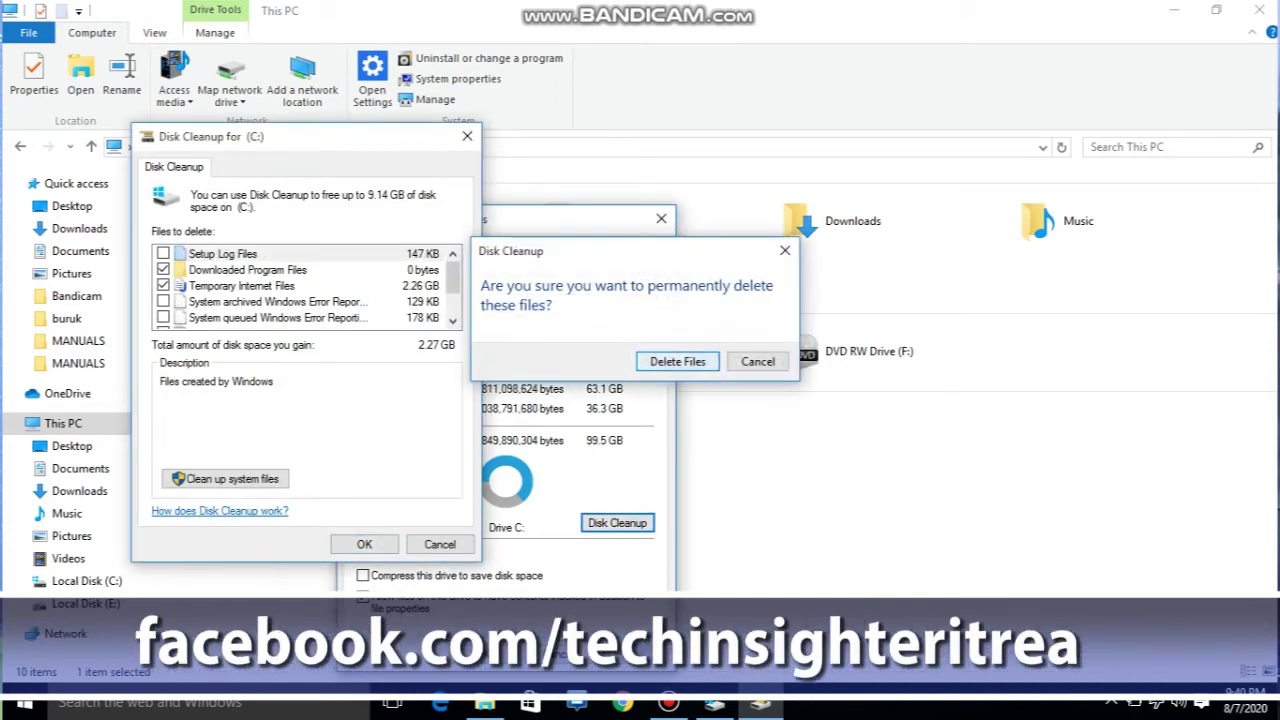
{"action": "key", "text": "Return"}
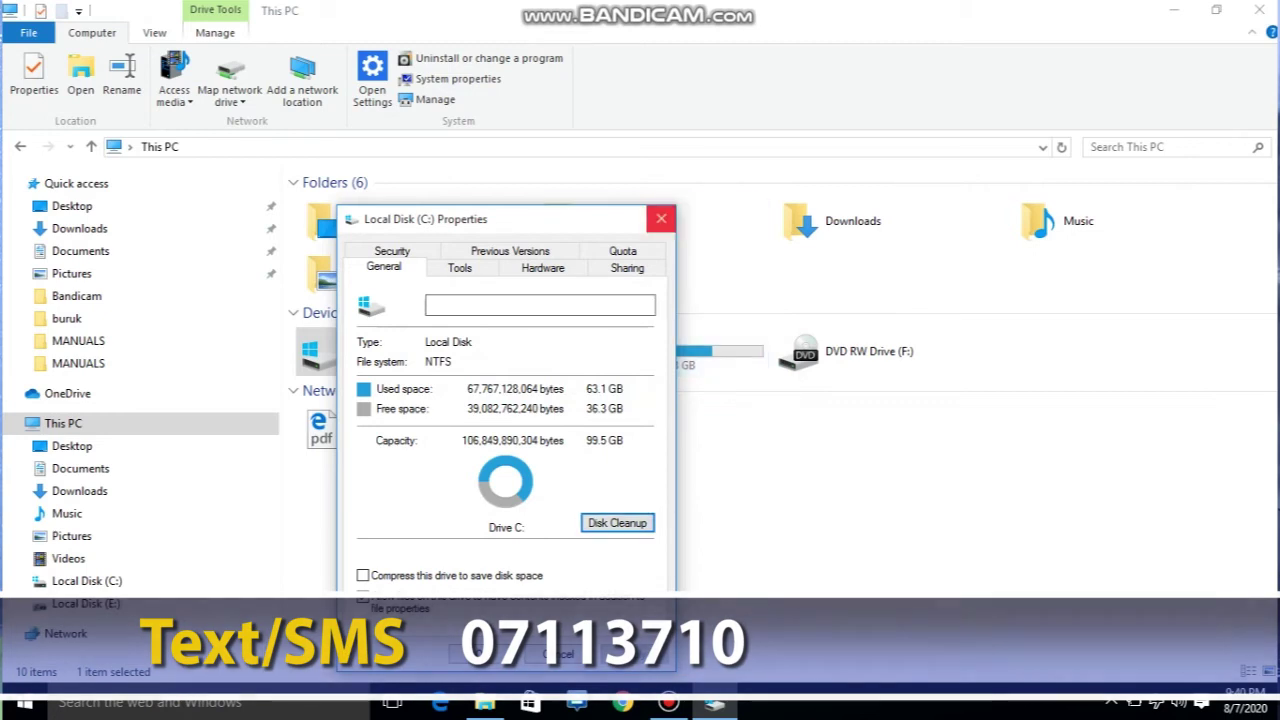
{"action": "left_click", "coordinate": [661, 218]}
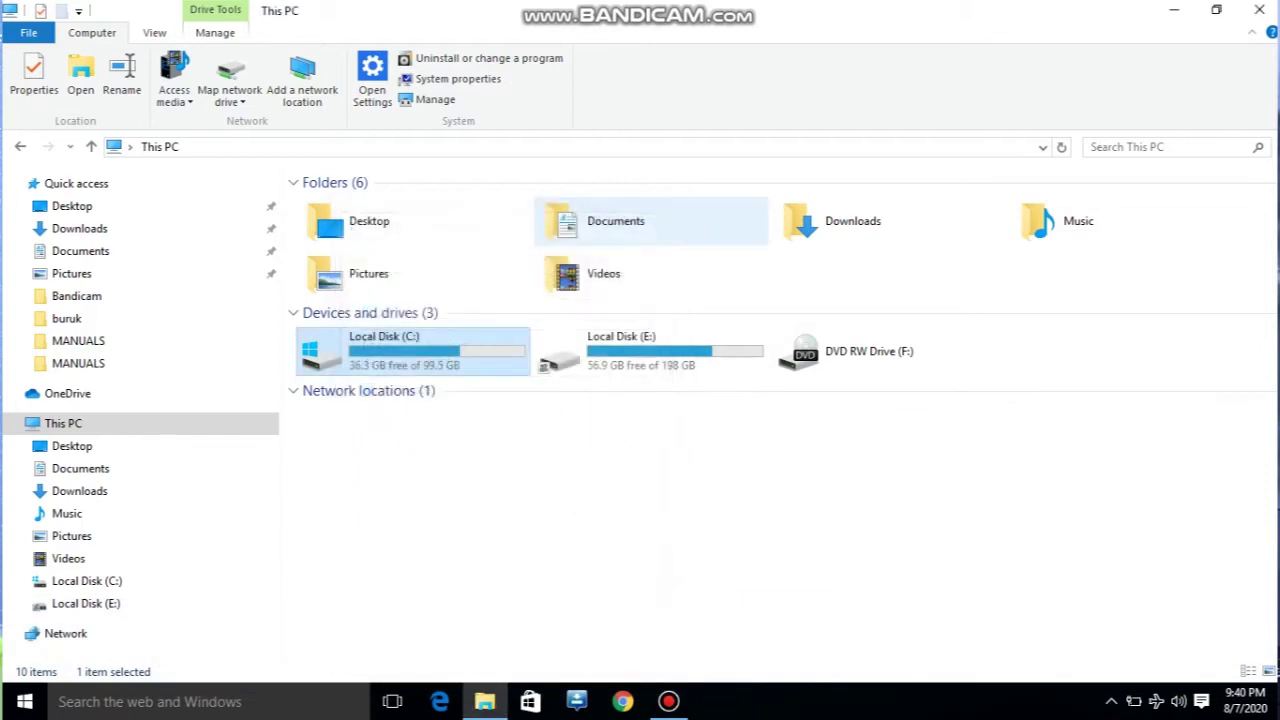
Run Disk Cleanup on drive E: with Recycle Bin selected, permanently delete its files, and close the drive's properties.
{"action": "right_click", "coordinate": [603, 350]}
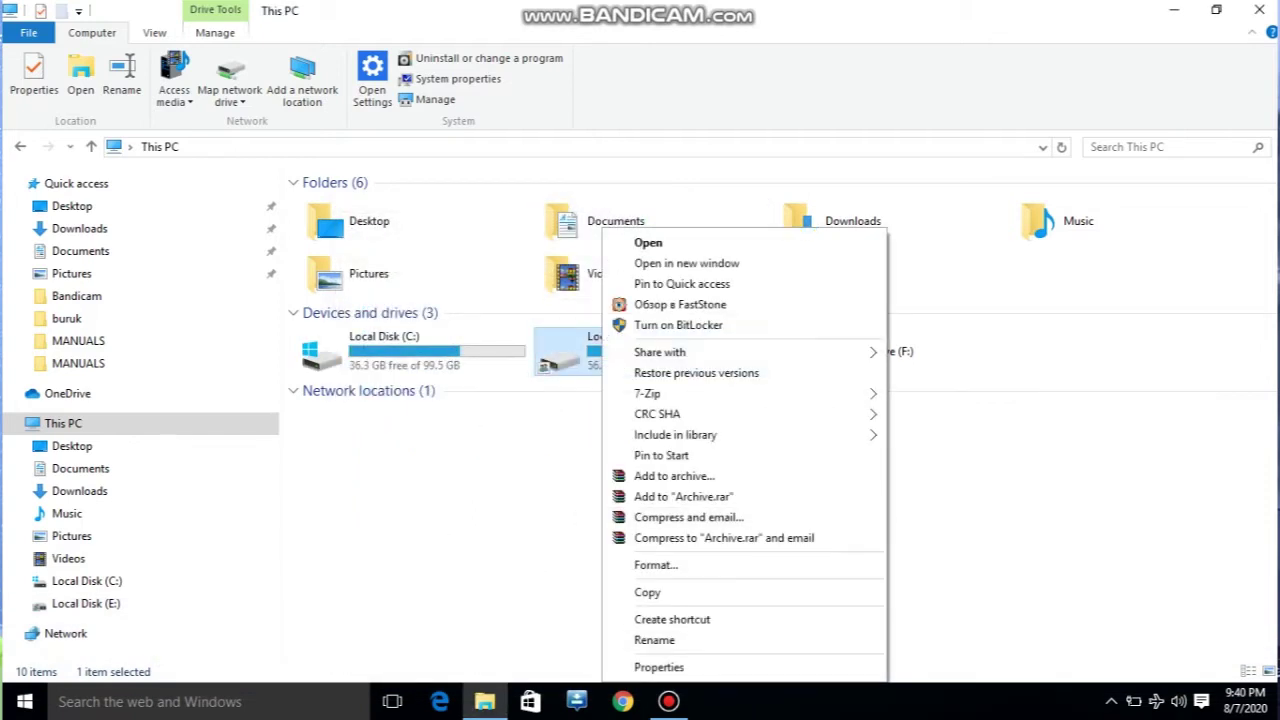
{"action": "left_click", "coordinate": [659, 667]}
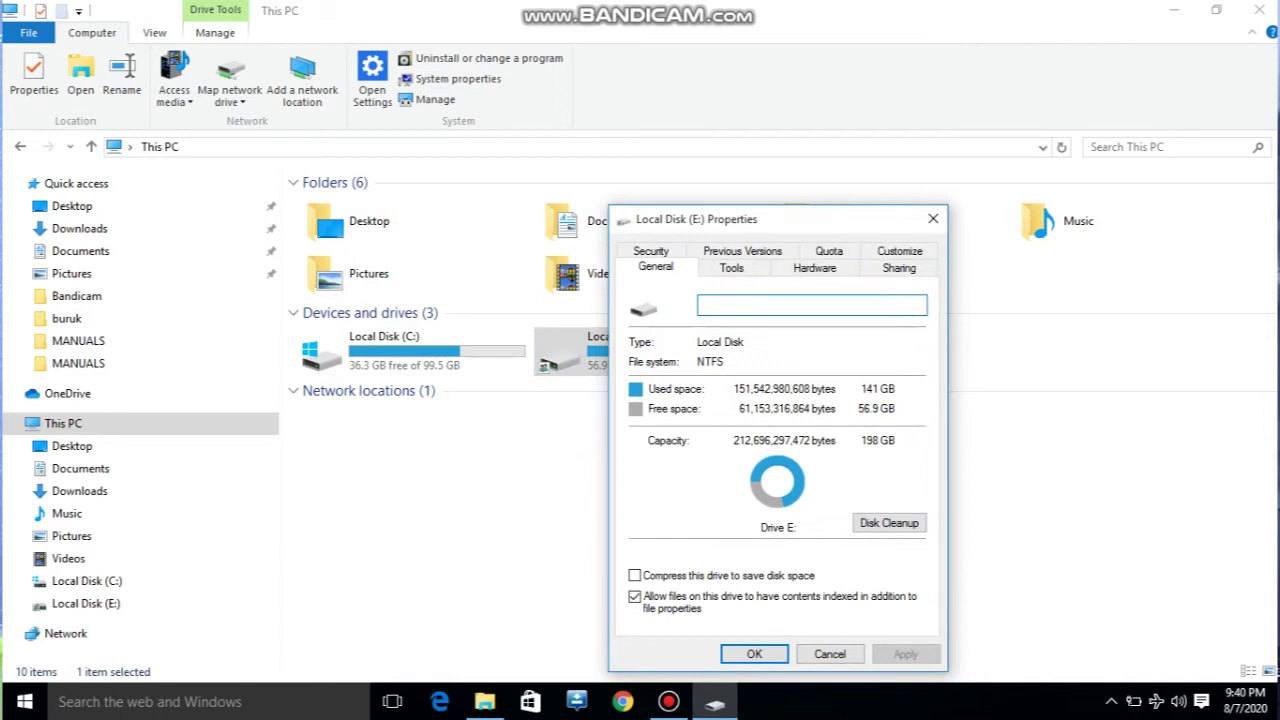
{"action": "left_click", "coordinate": [889, 522]}
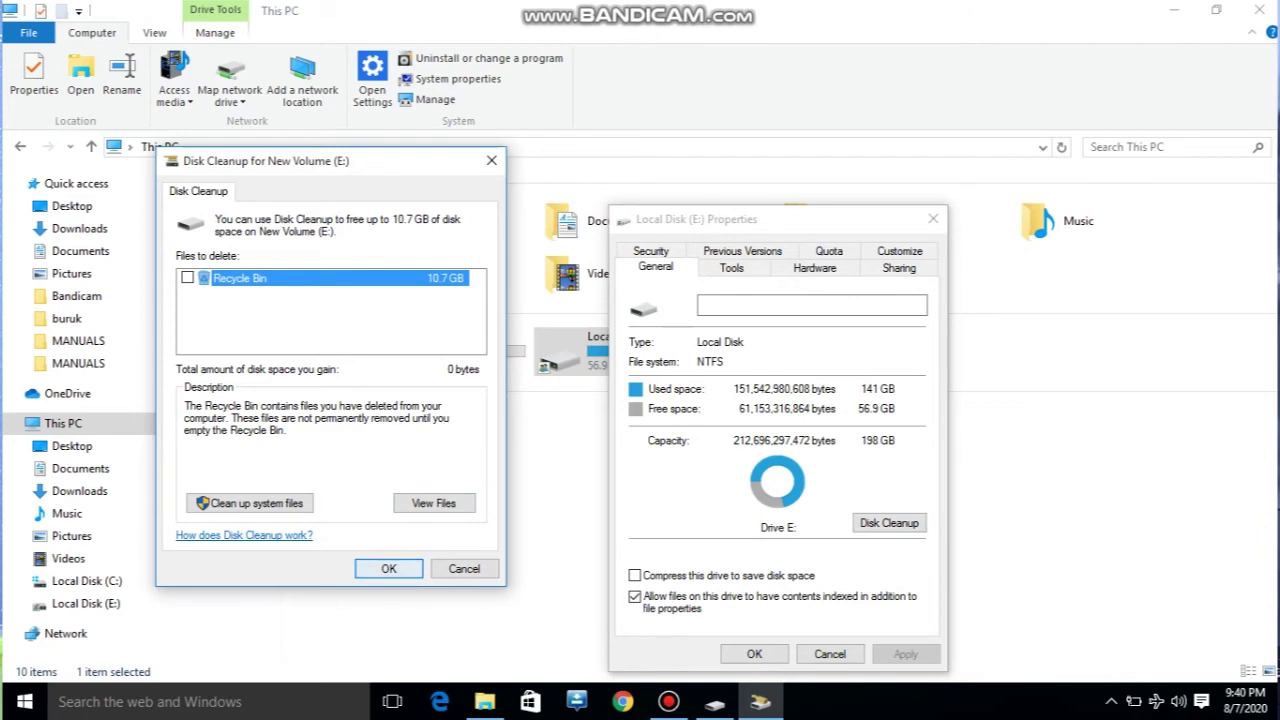
{"action": "left_click", "coordinate": [388, 568]}
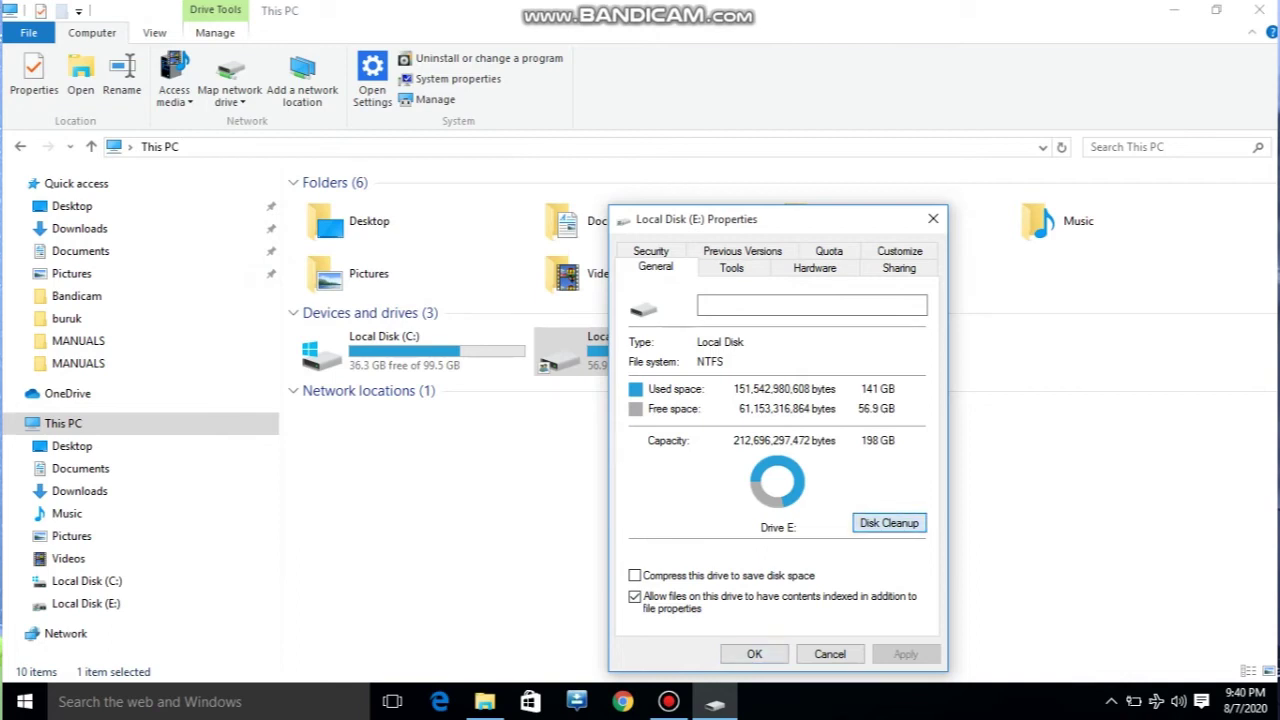
{"action": "key", "text": "Return"}
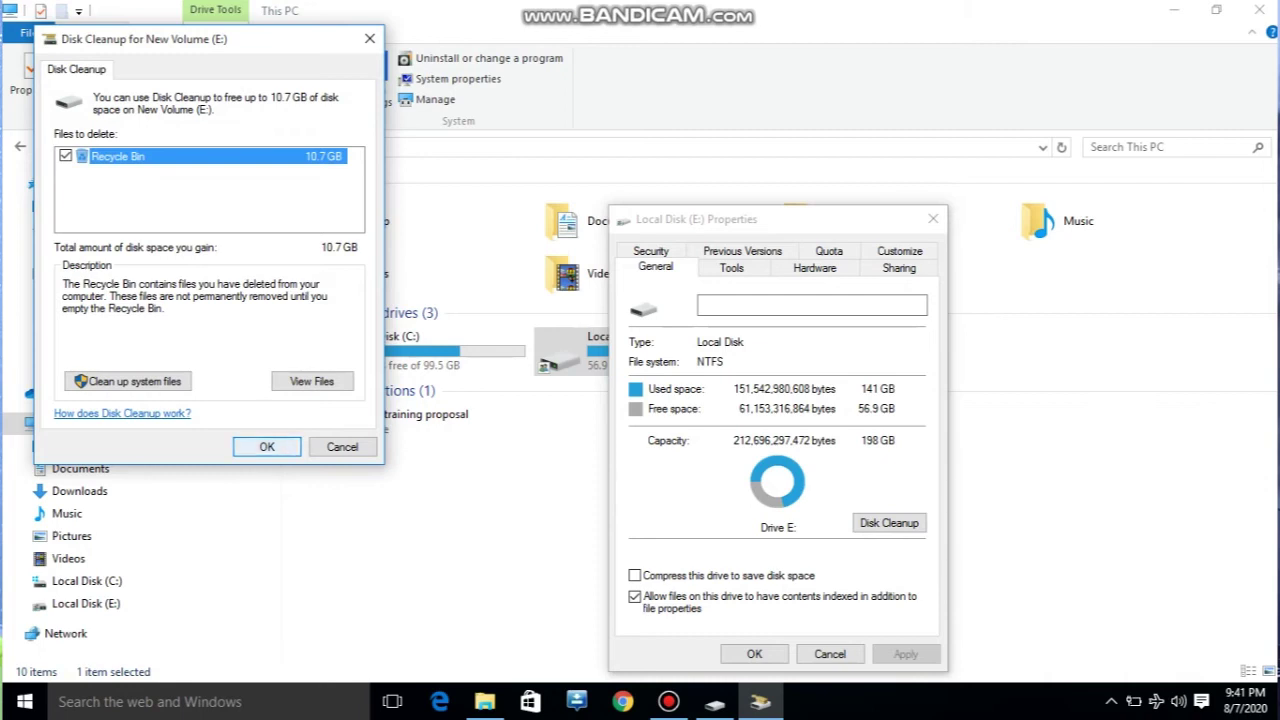
{"action": "left_click", "coordinate": [267, 446]}
{"action": "key", "text": "Return"}
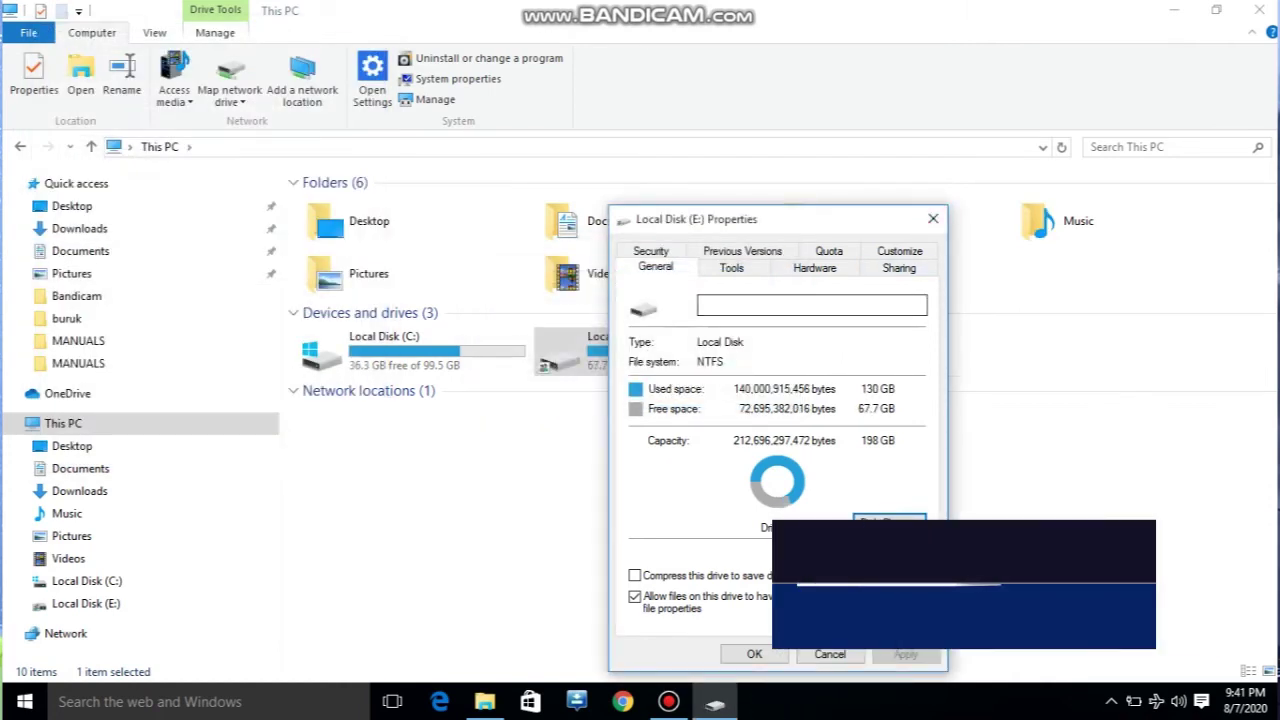
{"action": "left_click", "coordinate": [754, 654]}
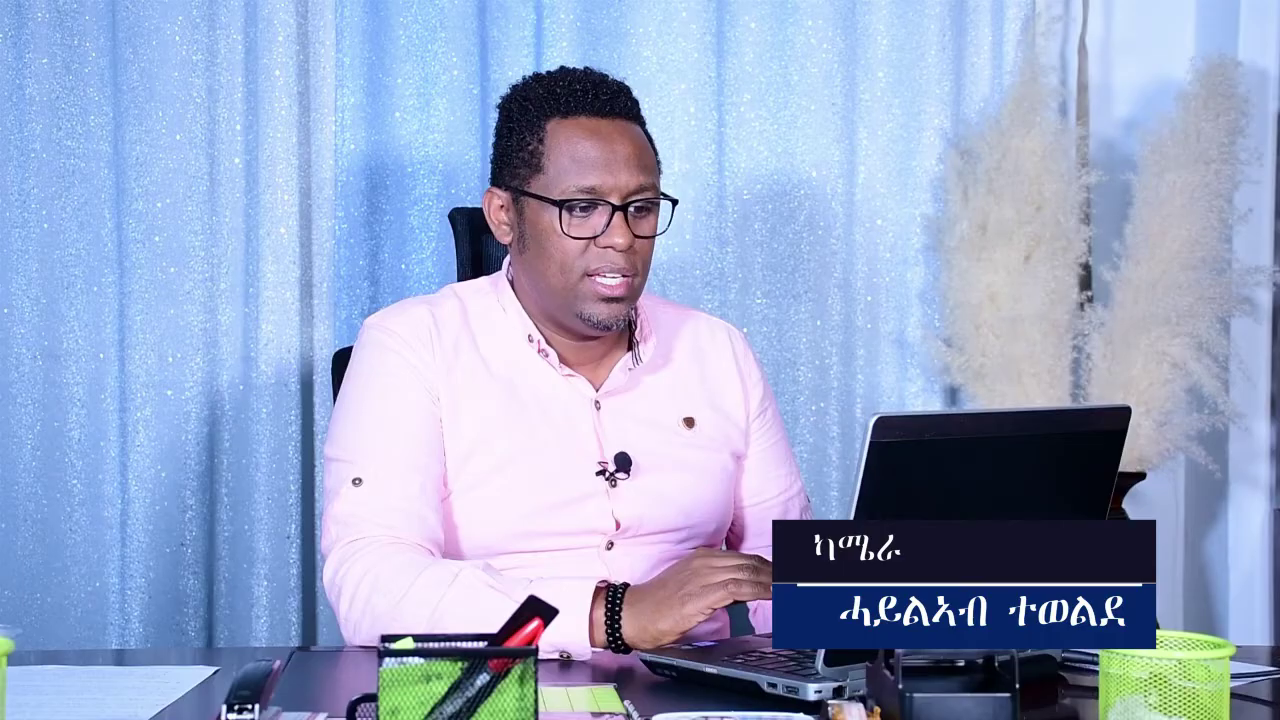